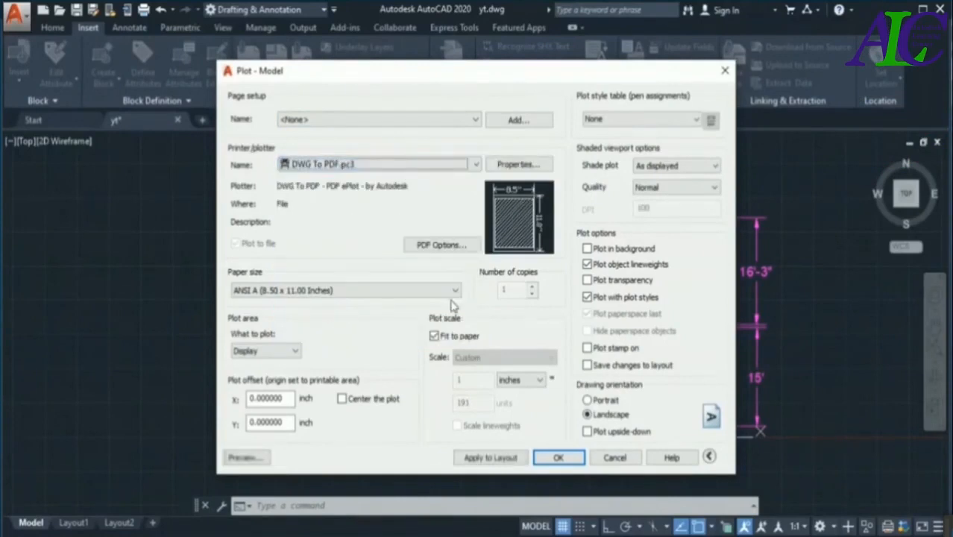
# - Set the plot's paper size to ISO A4 (297.00 x 210.00 MM) and center the plot on the sheet
pyautogui.click(455, 291)
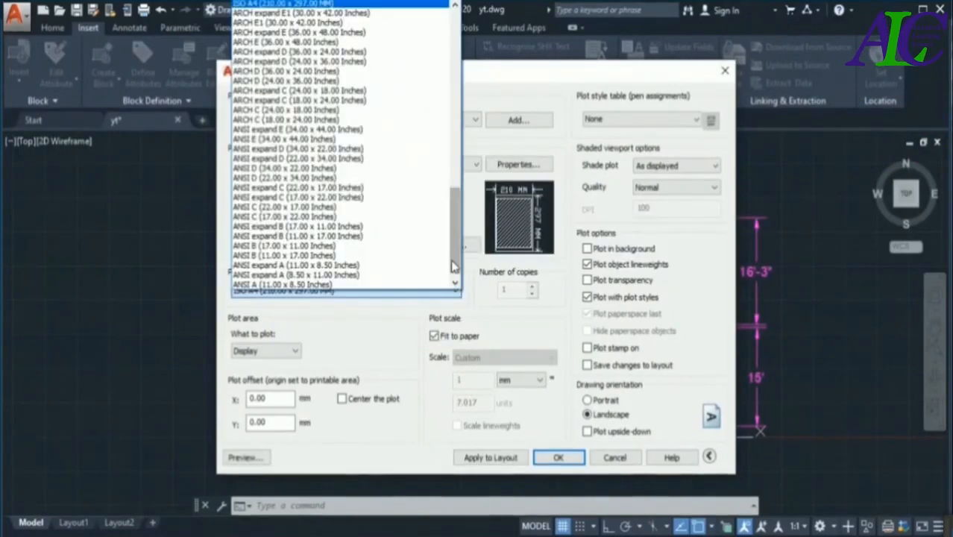
pyautogui.scroll(5, 454, 246)
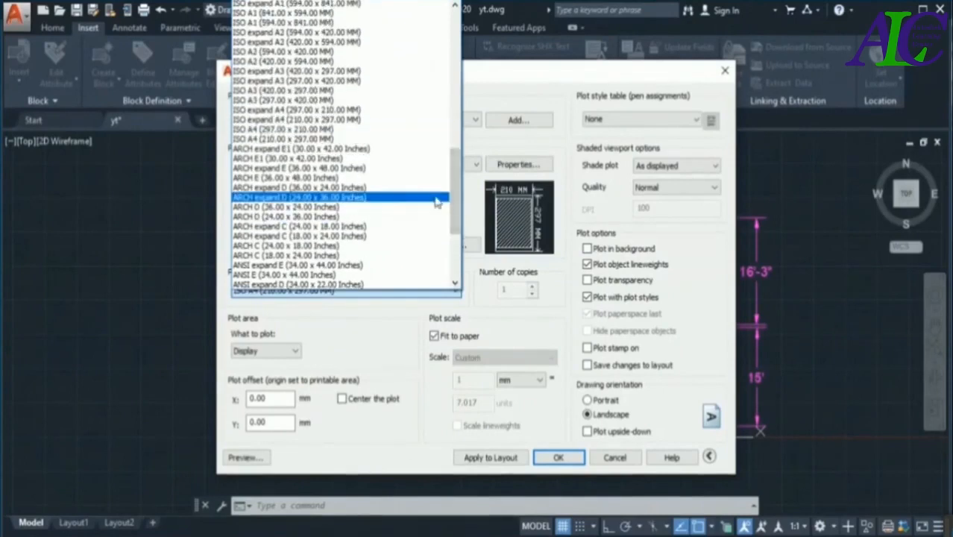
pyautogui.scroll(1, 460, 201)
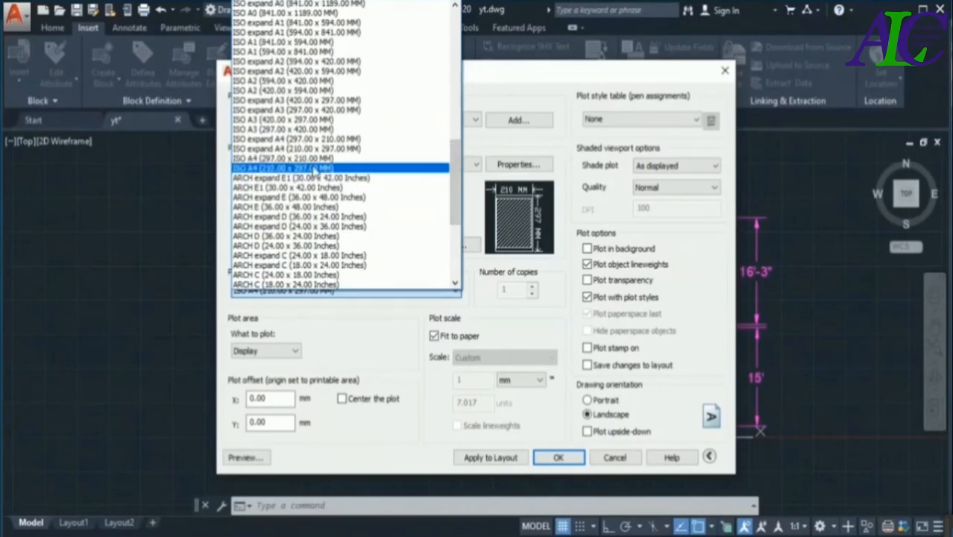
pyautogui.click(316, 159)
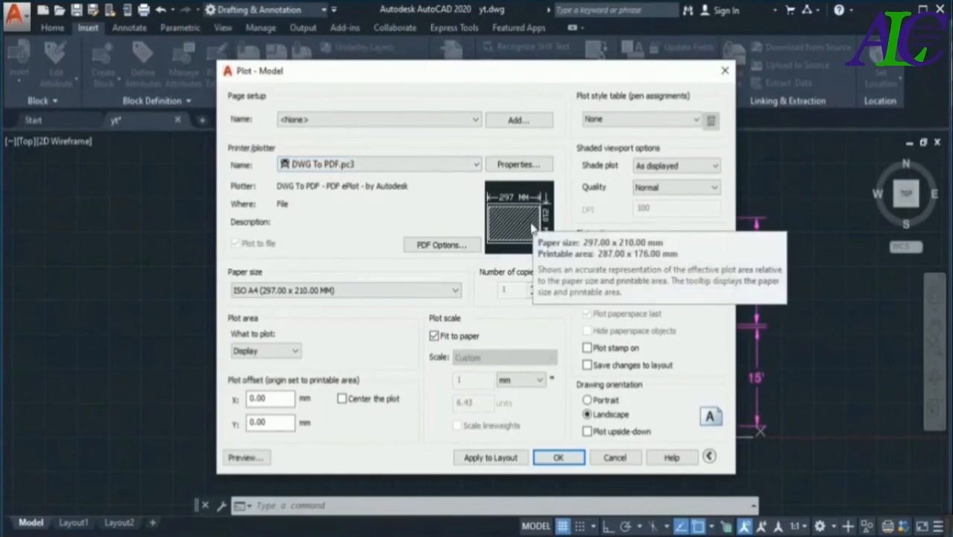
pyautogui.click(342, 400)
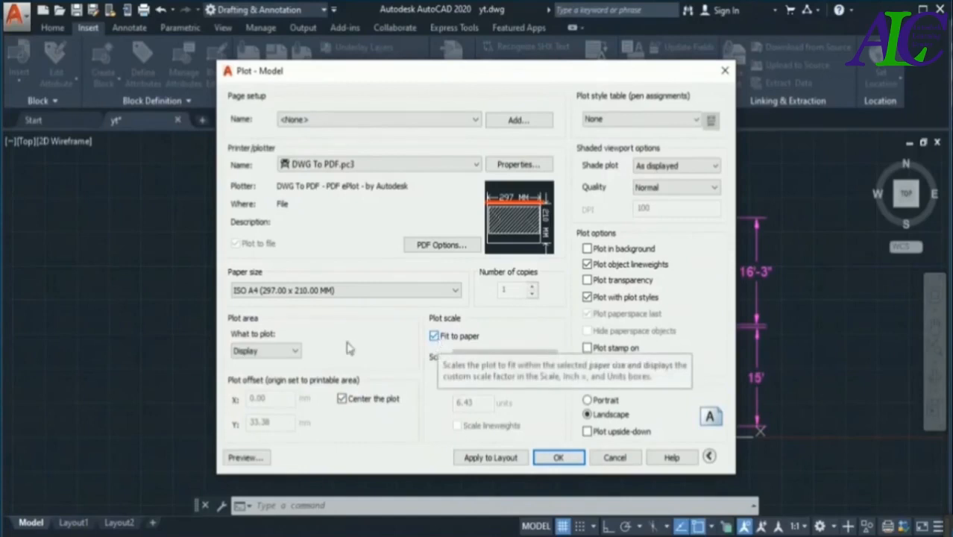
# - Set the plot area to a window enclosing the whole floor plan and its dimensions
pyautogui.click(296, 354)
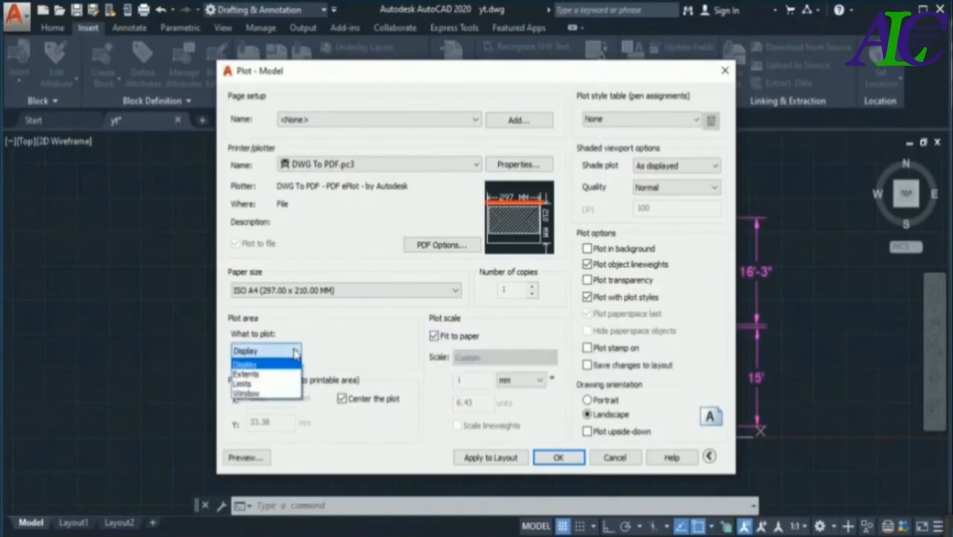
pyautogui.click(268, 392)
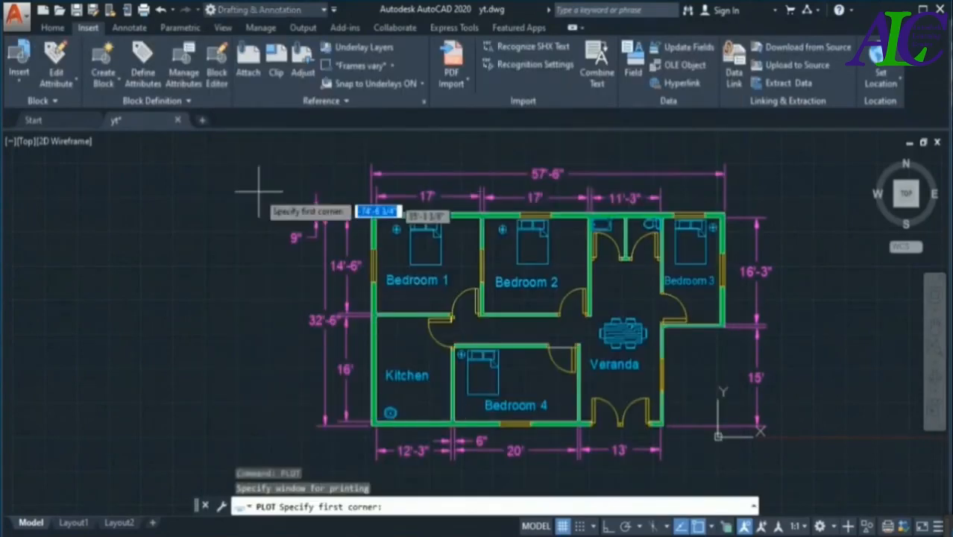
pyautogui.click(276, 143)
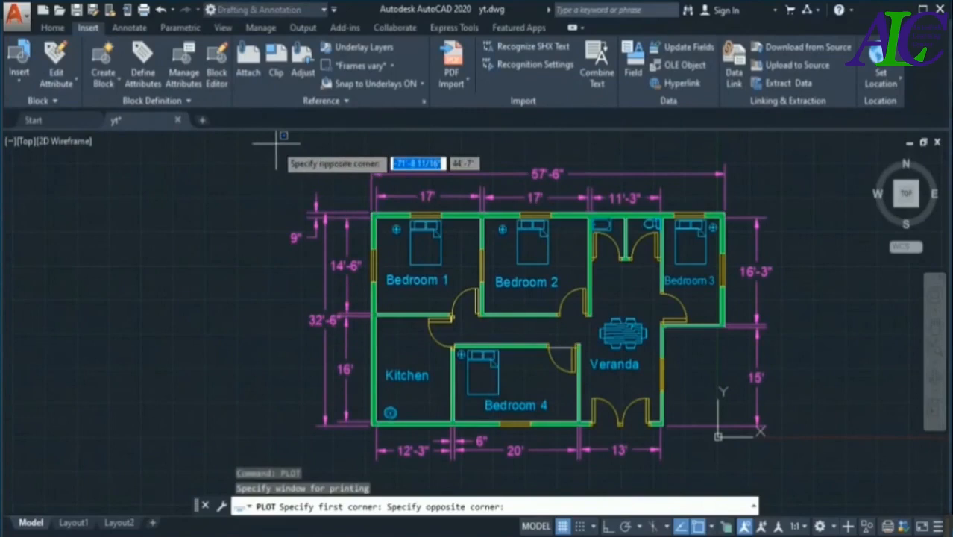
pyautogui.click(796, 470)
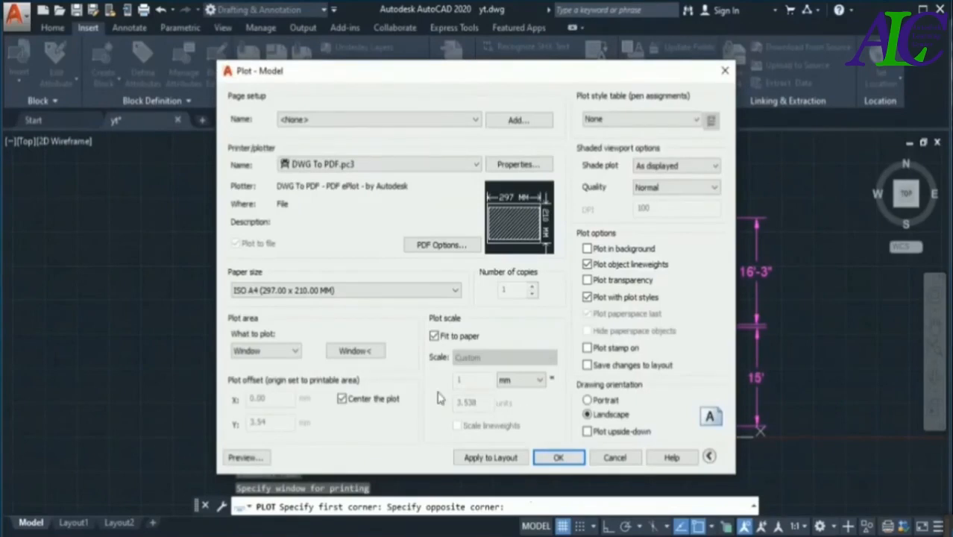
# - Assign the monochrome.ctb plot style table to all layouts and check the plot in a preview
pyautogui.click(696, 123)
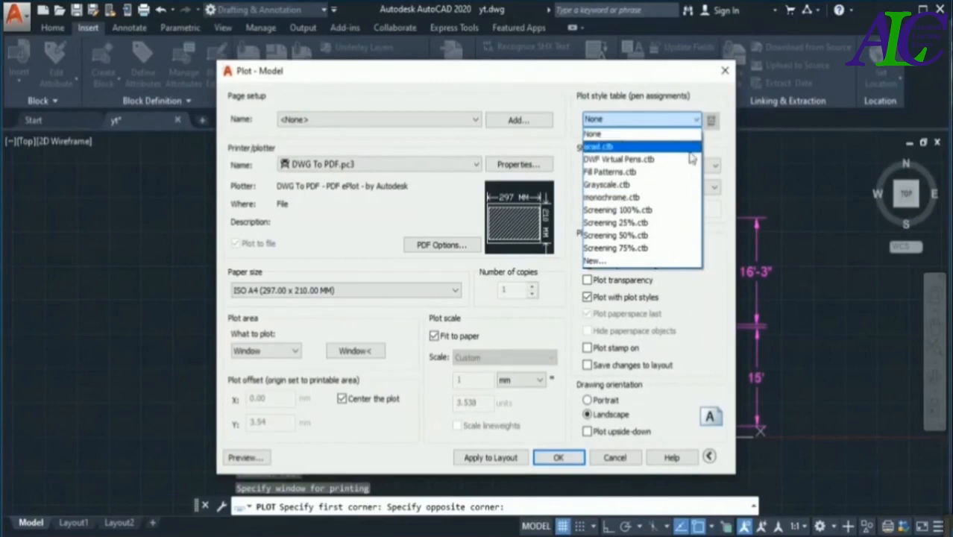
pyautogui.click(616, 197)
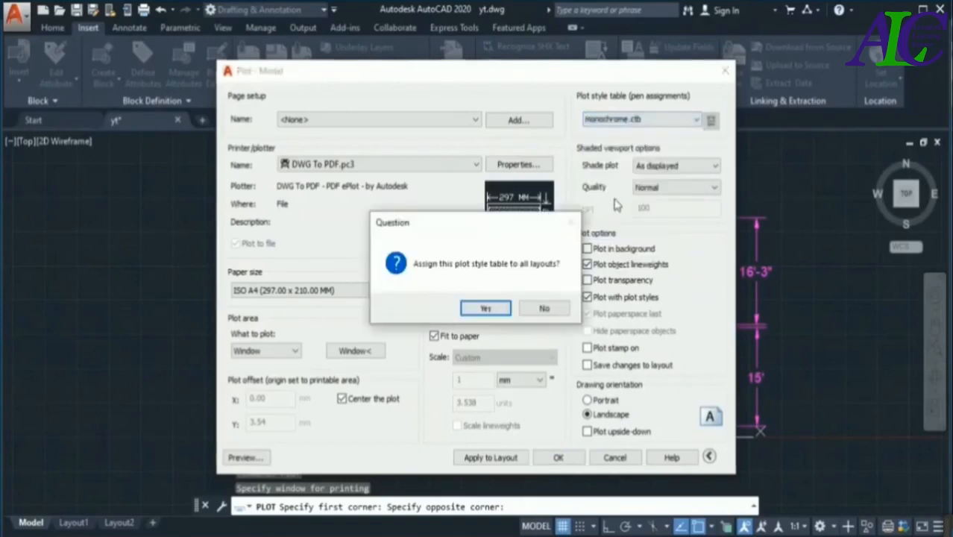
pyautogui.click(485, 309)
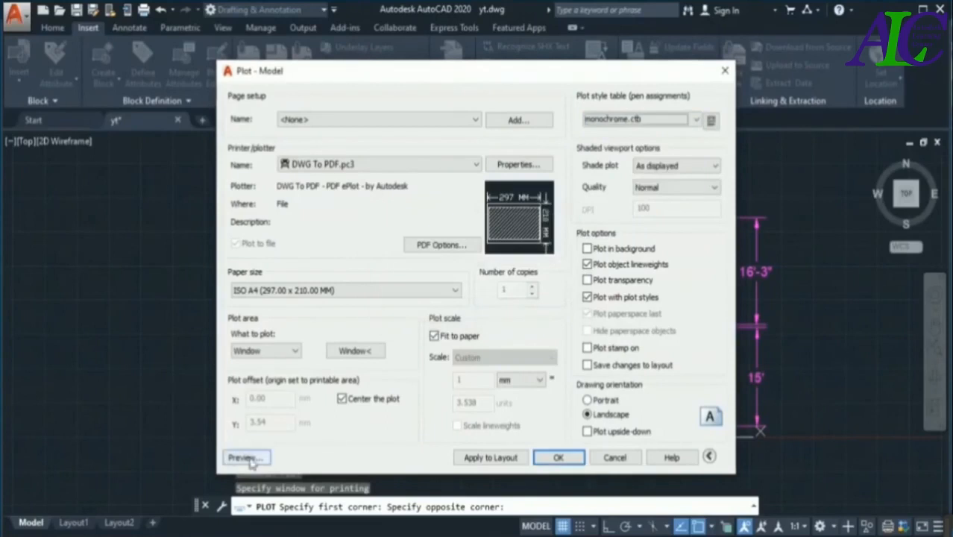
pyautogui.click(246, 458)
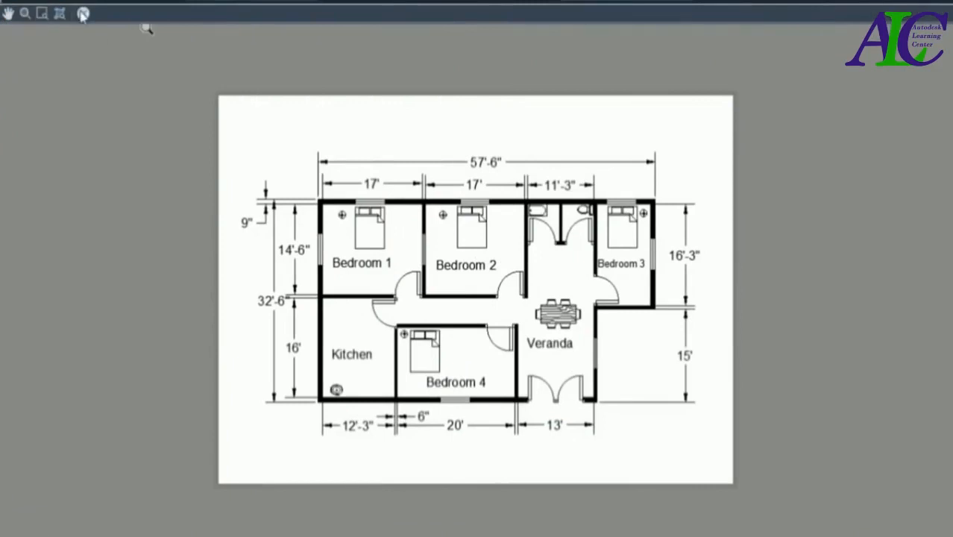
pyautogui.click(82, 14)
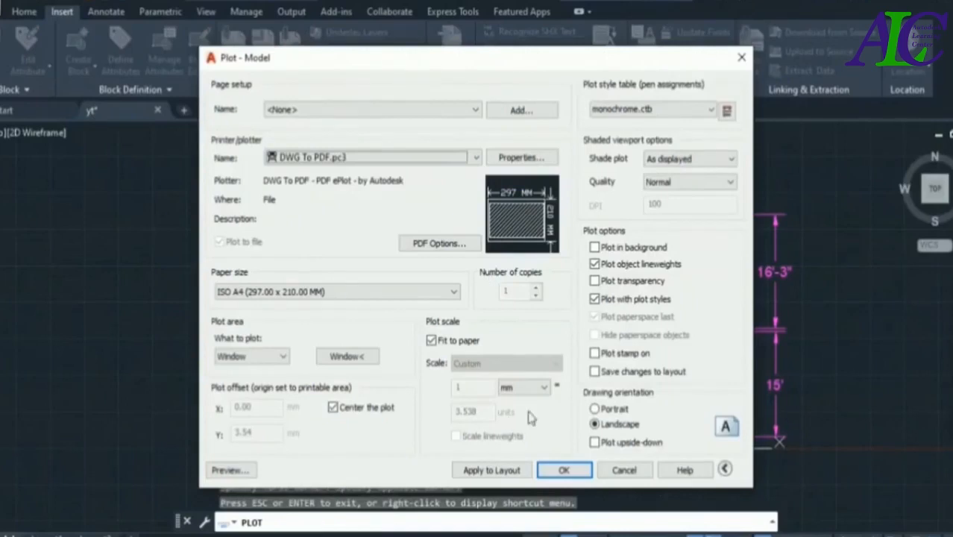
# - Plot the floor plan to the Desktop as yt-Model.pdf and dismiss the browser prompt in the opened PDF
pyautogui.click(563, 472)
pyautogui.click(564, 472)
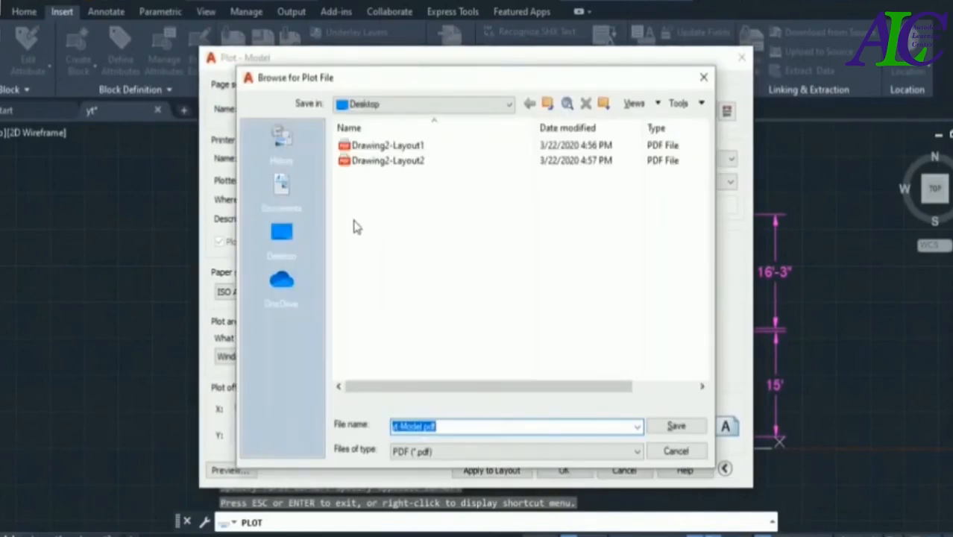
pyautogui.click(283, 235)
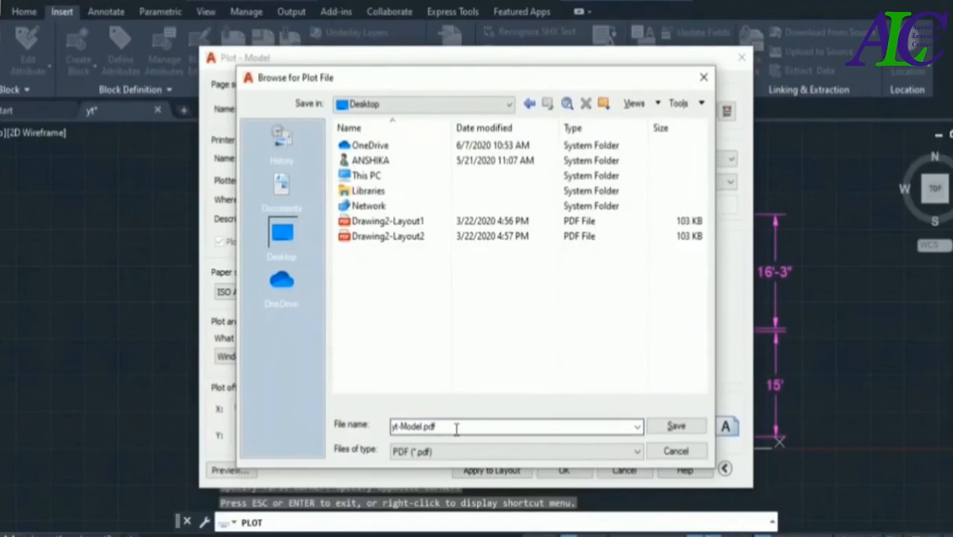
pyautogui.click(677, 428)
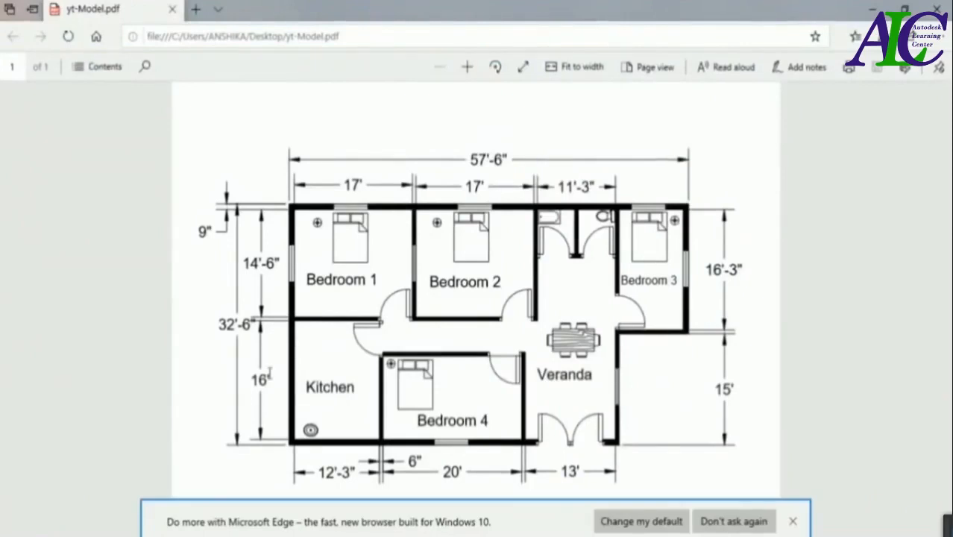
pyautogui.click(793, 522)
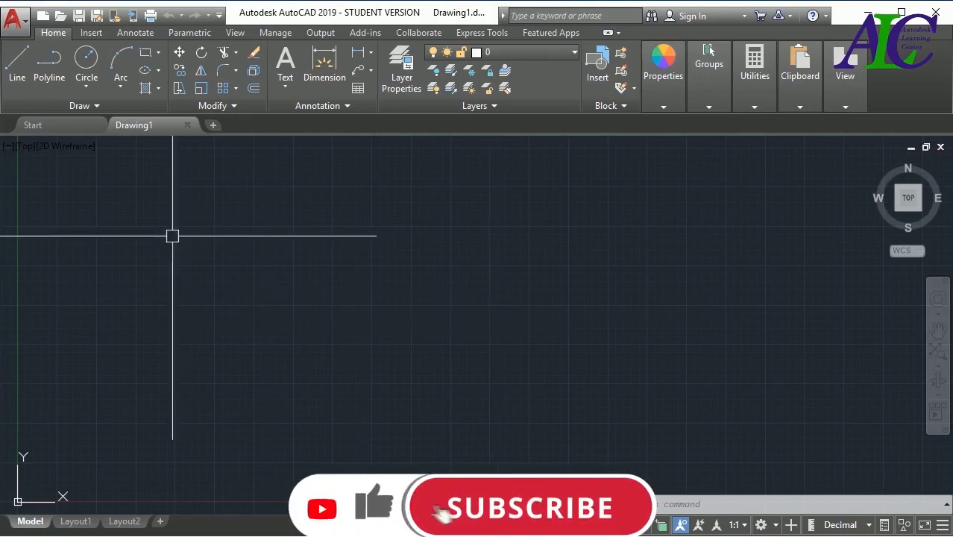
# - Import Floor Plan - Level 1-Model.pdf from the CAD files folder into Drawing1 with the default import settings
pyautogui.click(91, 33)
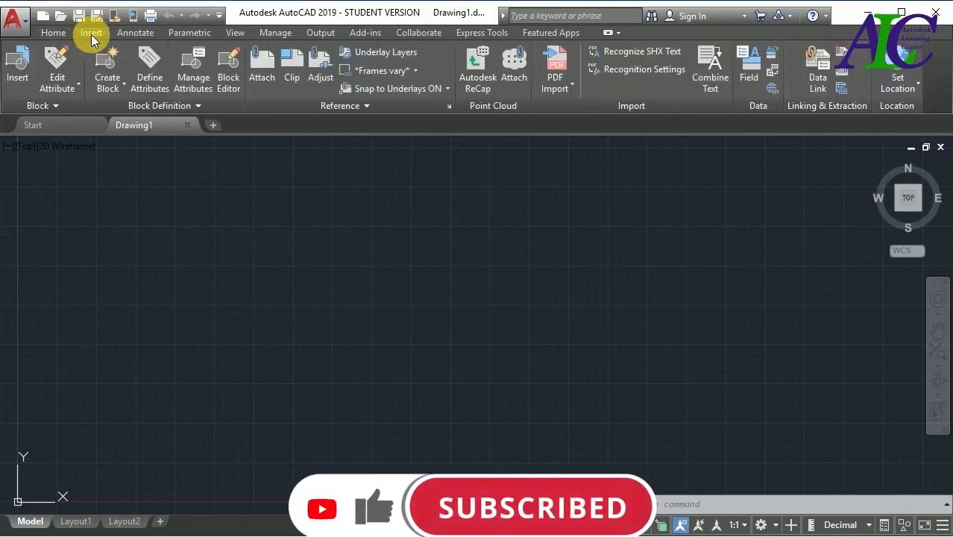
pyautogui.click(572, 82)
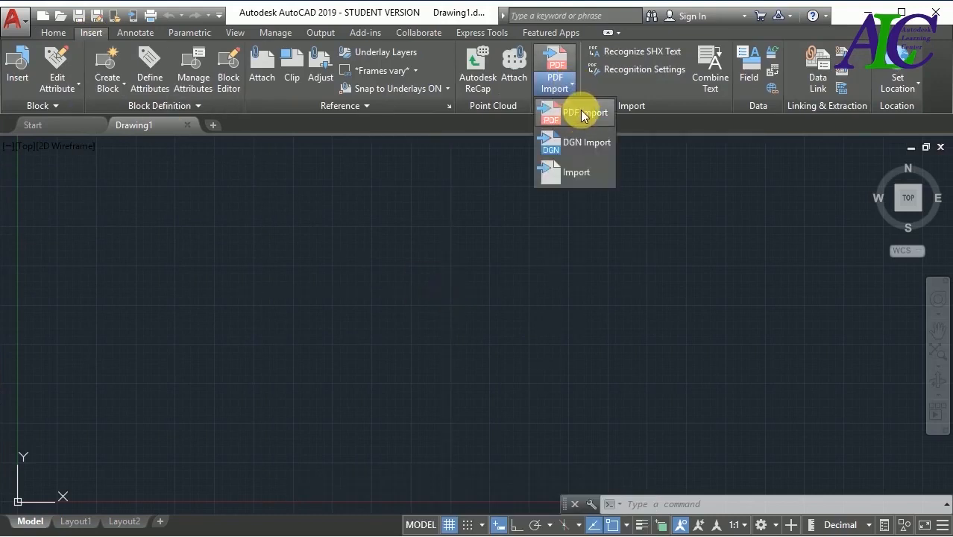
pyautogui.click(581, 112)
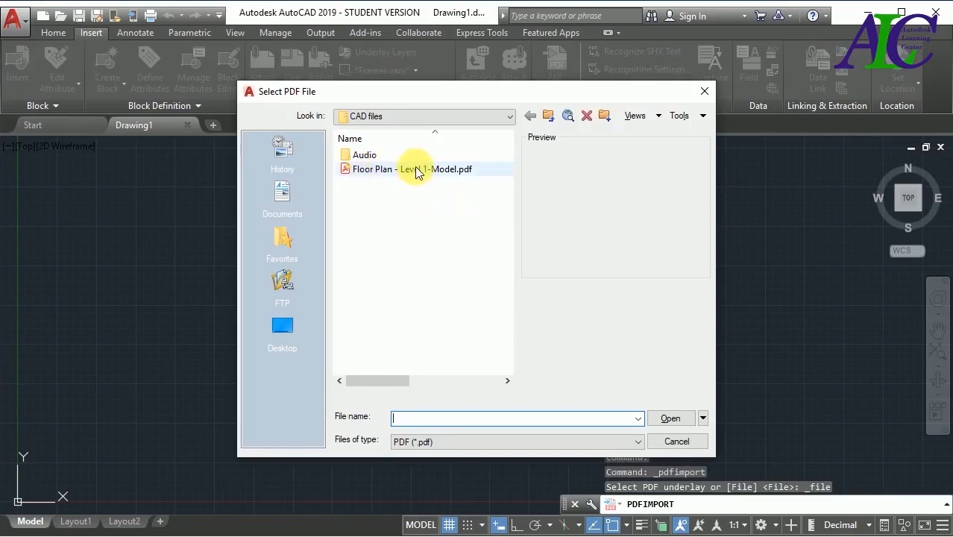
pyautogui.click(416, 172)
pyautogui.click(401, 225)
pyautogui.click(404, 170)
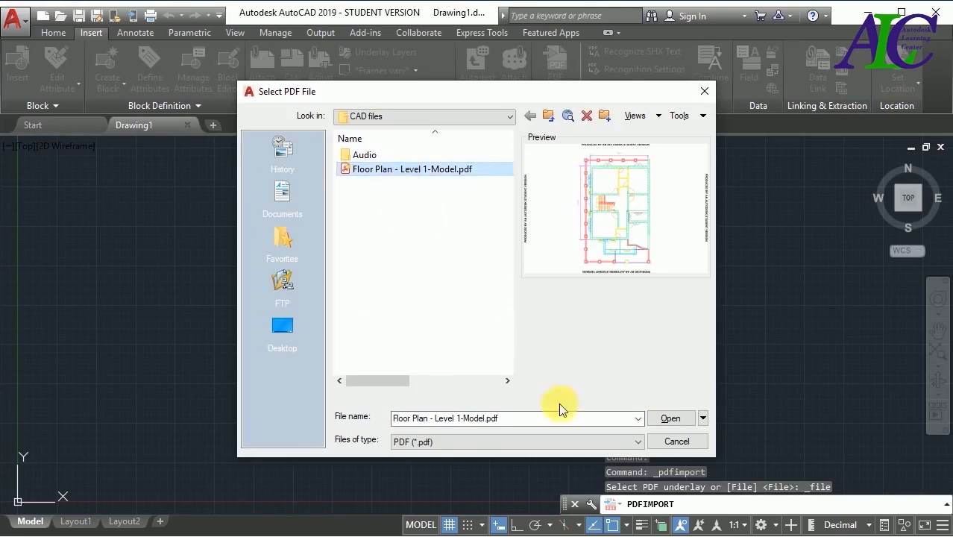
pyautogui.click(668, 418)
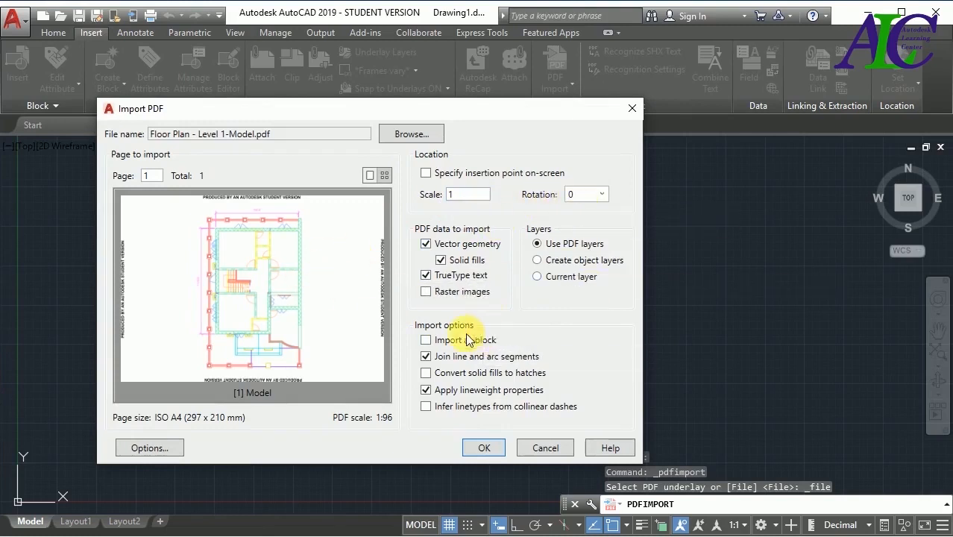
pyautogui.click(481, 447)
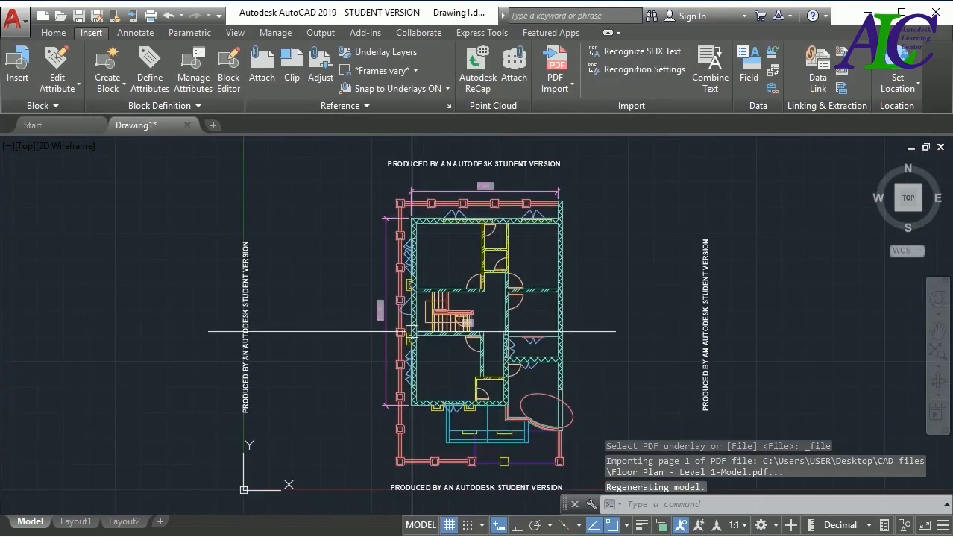
# - Examine the imported floor plan's geometry up close, selecting and deselecting a hatch line in the right exterior wall
pyautogui.scroll(4, 412, 331)
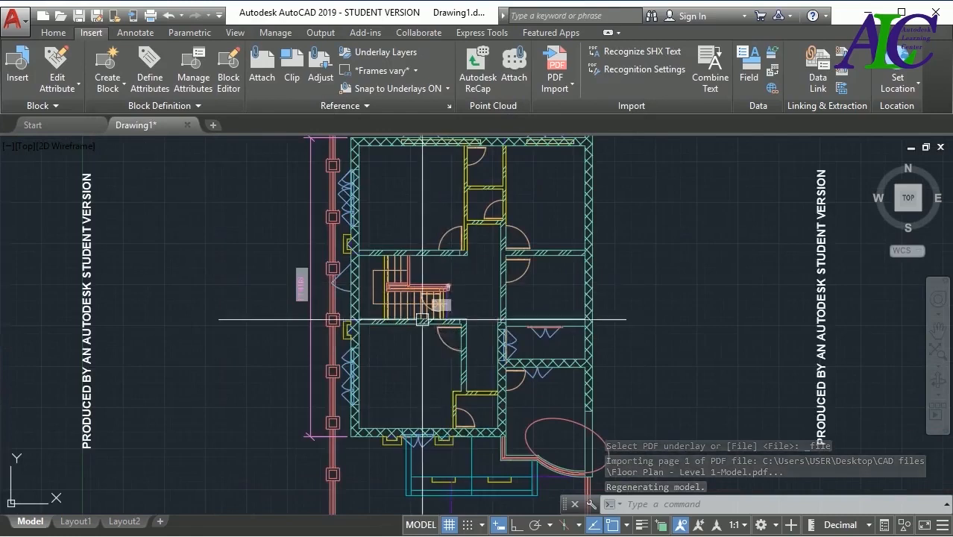
pyautogui.scroll(-3, 425, 317)
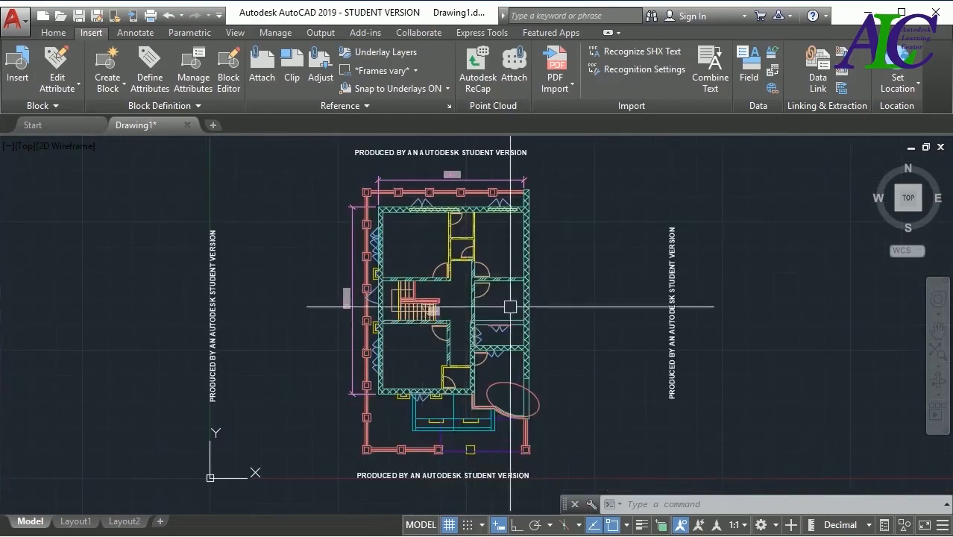
pyautogui.scroll(5, 529, 278)
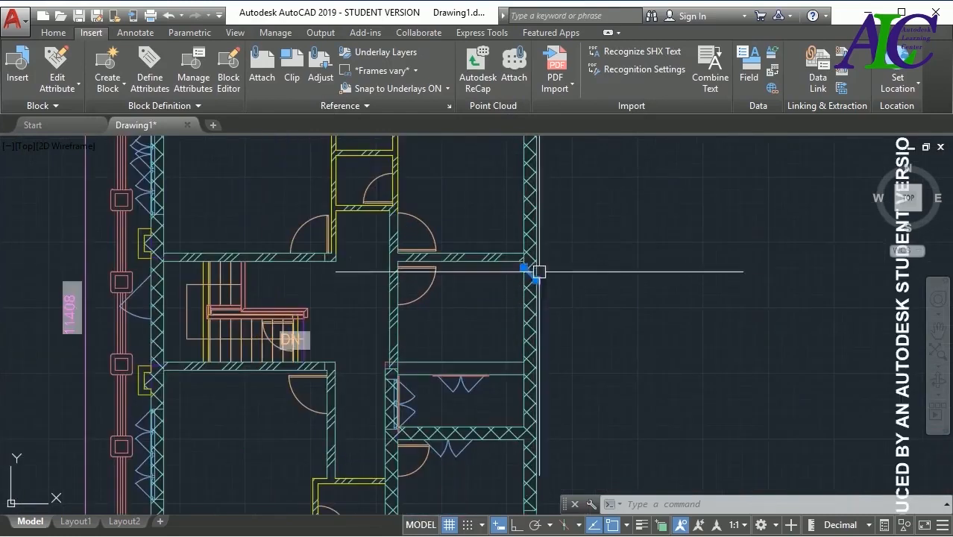
pyautogui.click(529, 273)
pyautogui.press('Escape')
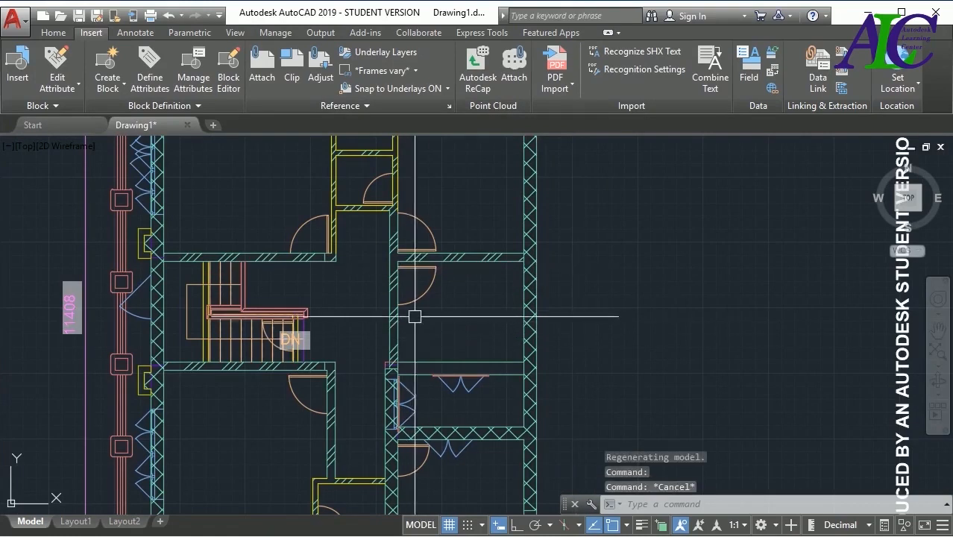
pyautogui.scroll(-3, 430, 321)
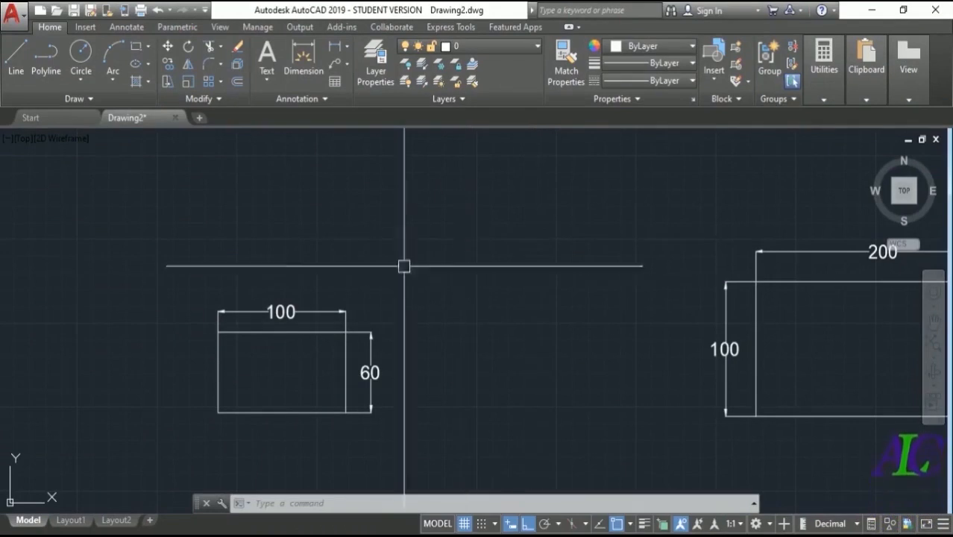
# - Scale the 100 by 60 rectangle by a factor of 2 from its lower-left corner
pyautogui.scroll(-2, 225, 309)
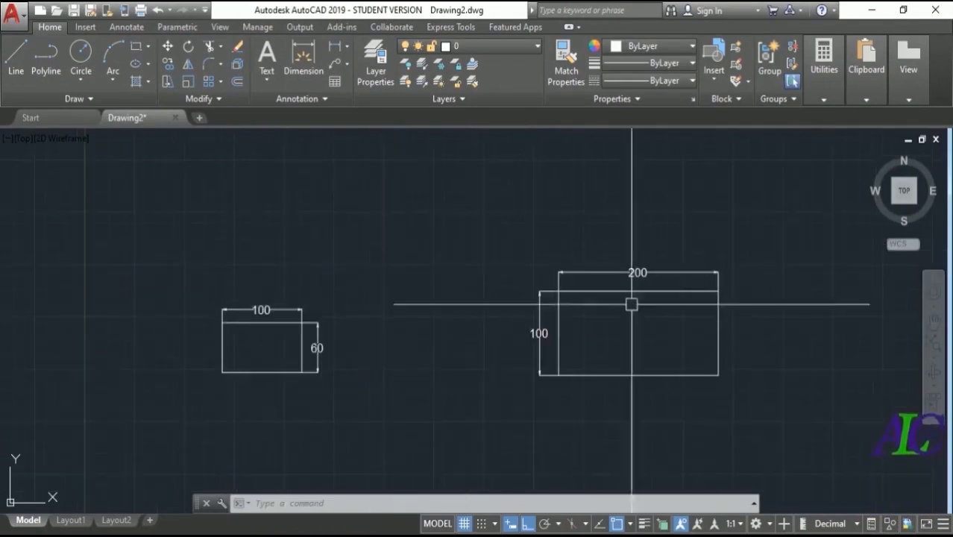
pyautogui.scroll(2, 196, 338)
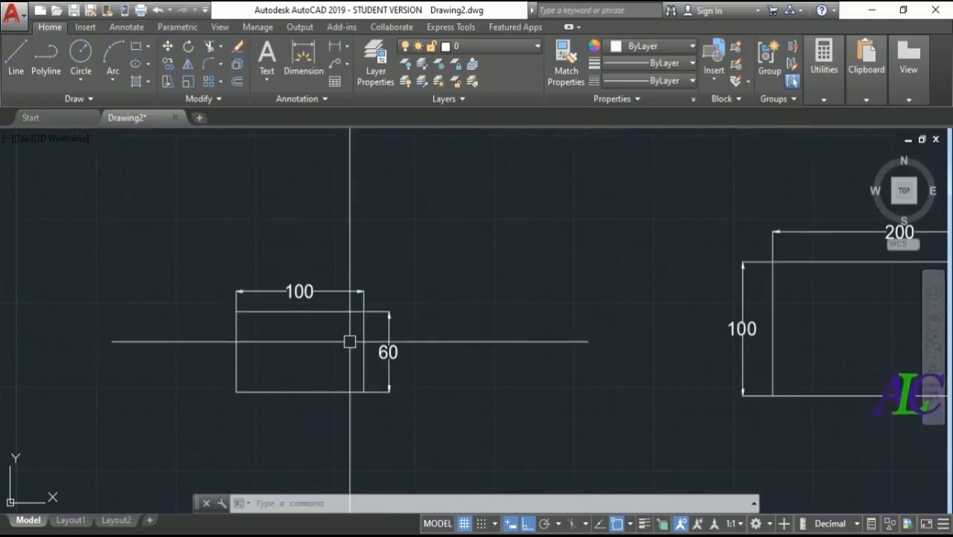
pyautogui.scroll(2, 354, 362)
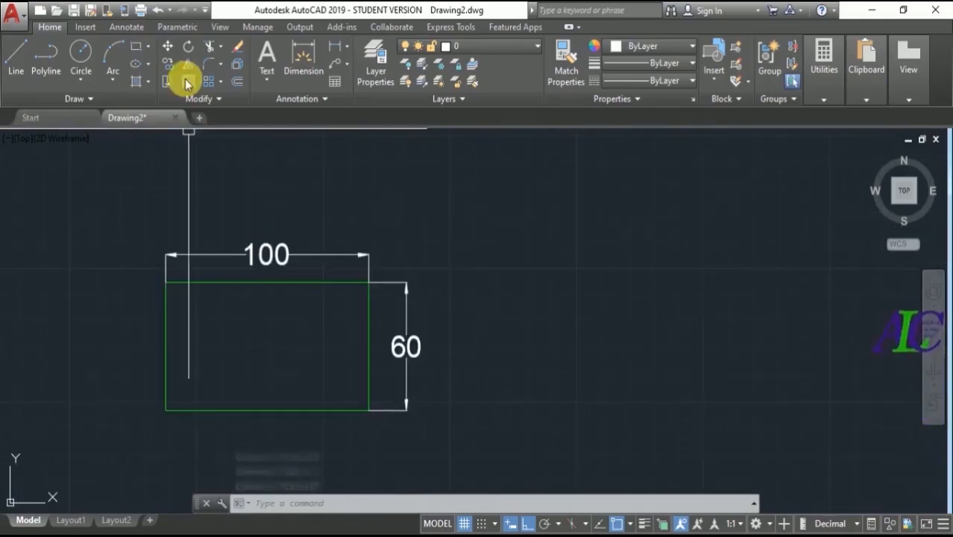
pyautogui.click(188, 81)
pyautogui.click(244, 410)
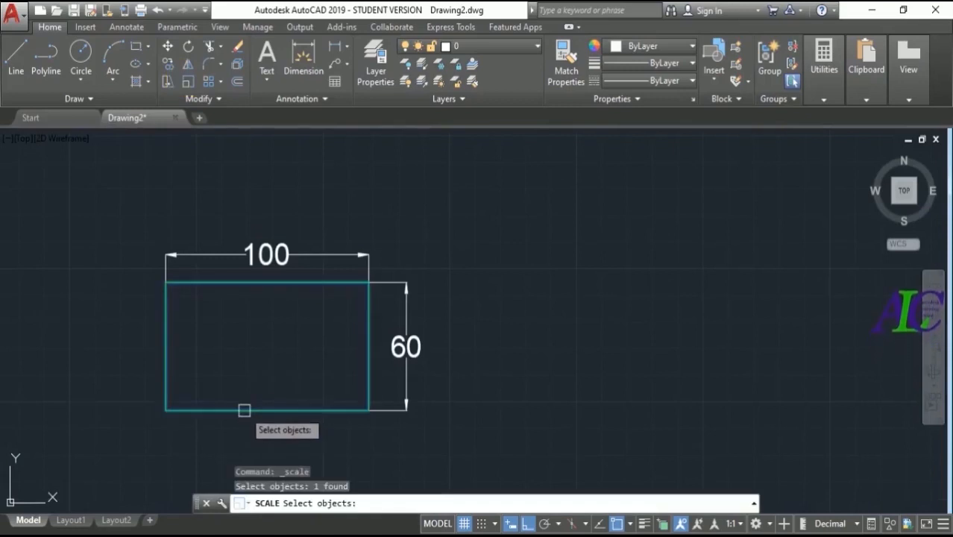
pyautogui.press('Return')
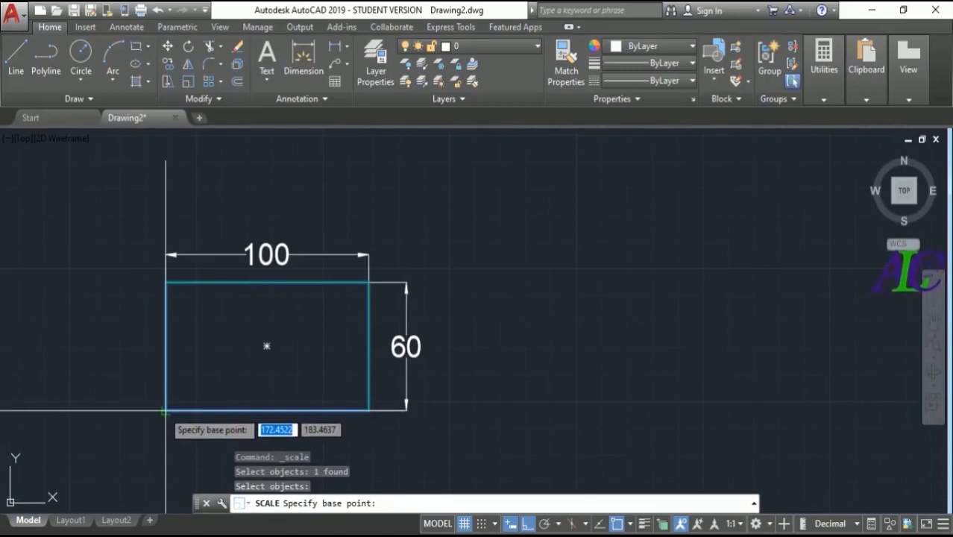
pyautogui.click(166, 410)
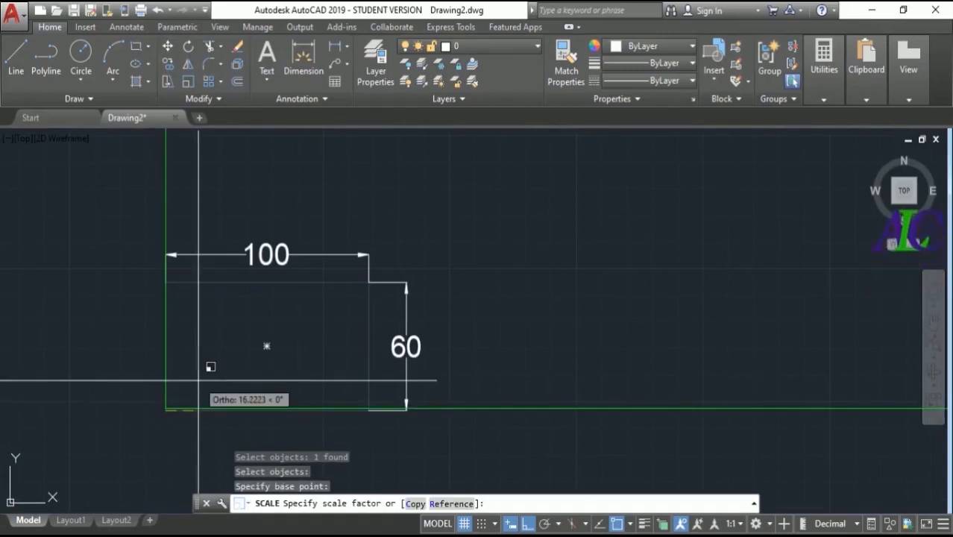
pyautogui.write('2')
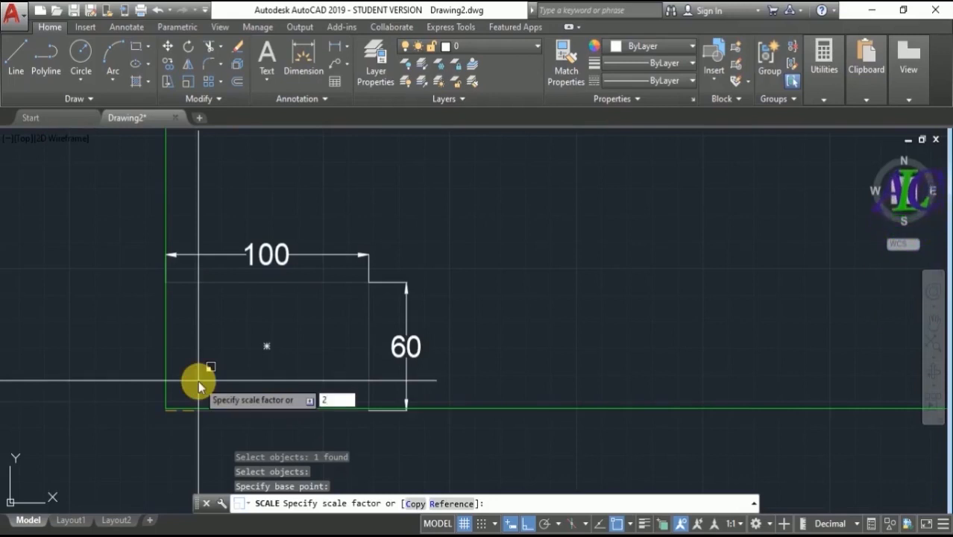
pyautogui.press('Return')
pyautogui.scroll(-2, 235, 417)
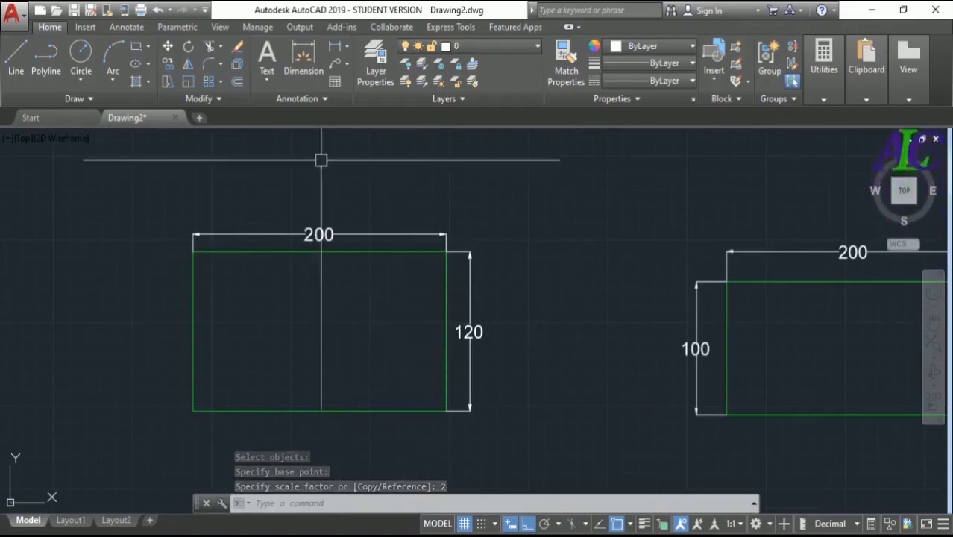
# - Create a new annotative dimension style named 2 scale, starting with the Annotative style, for all dimensions
pyautogui.click(133, 27)
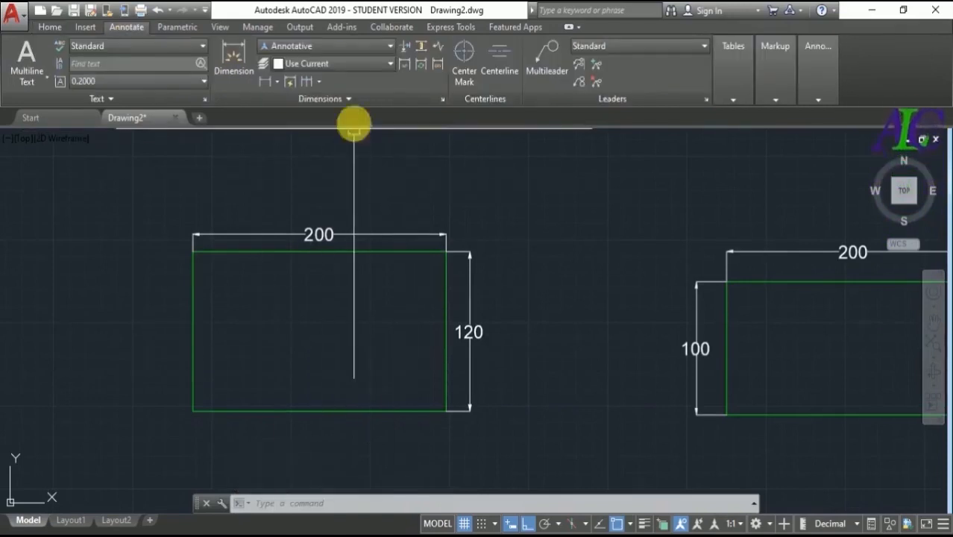
pyautogui.click(348, 99)
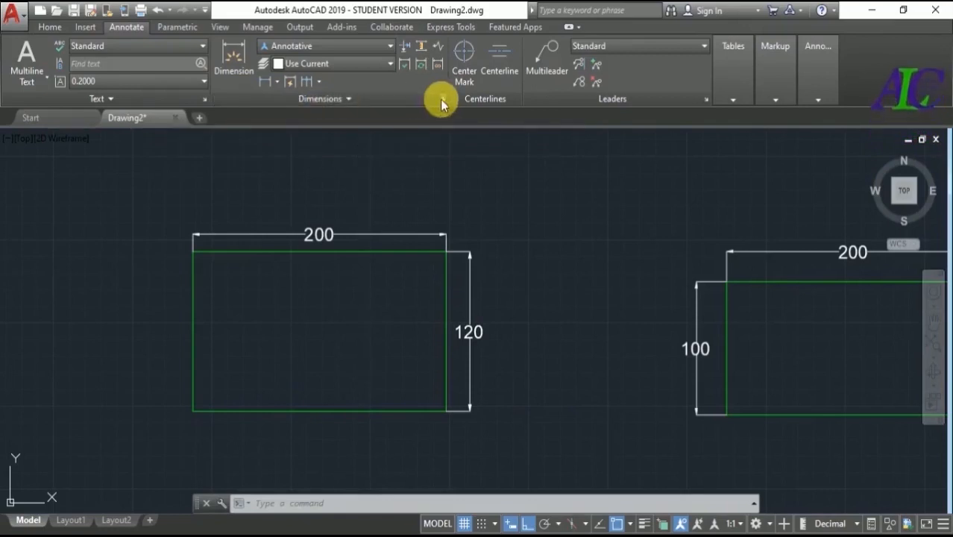
pyautogui.click(442, 100)
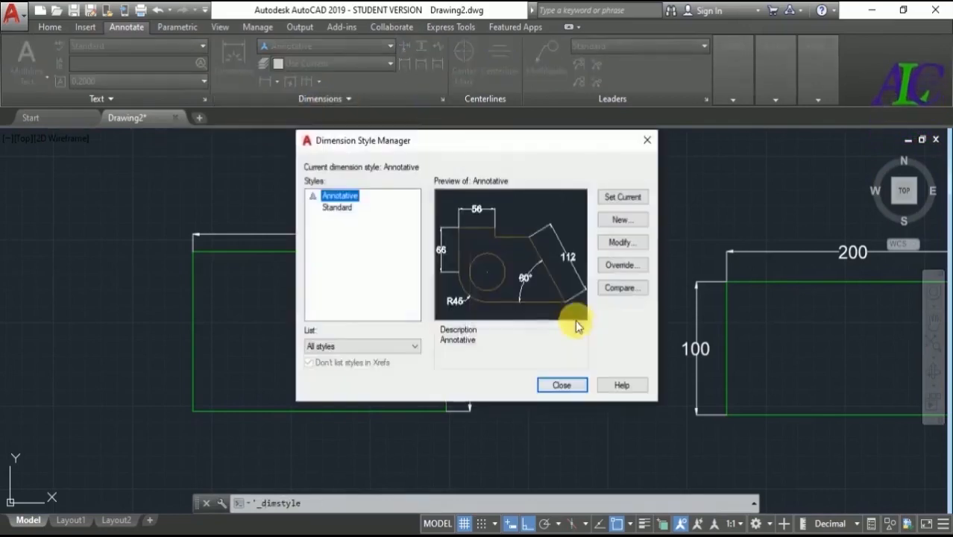
pyautogui.click(623, 226)
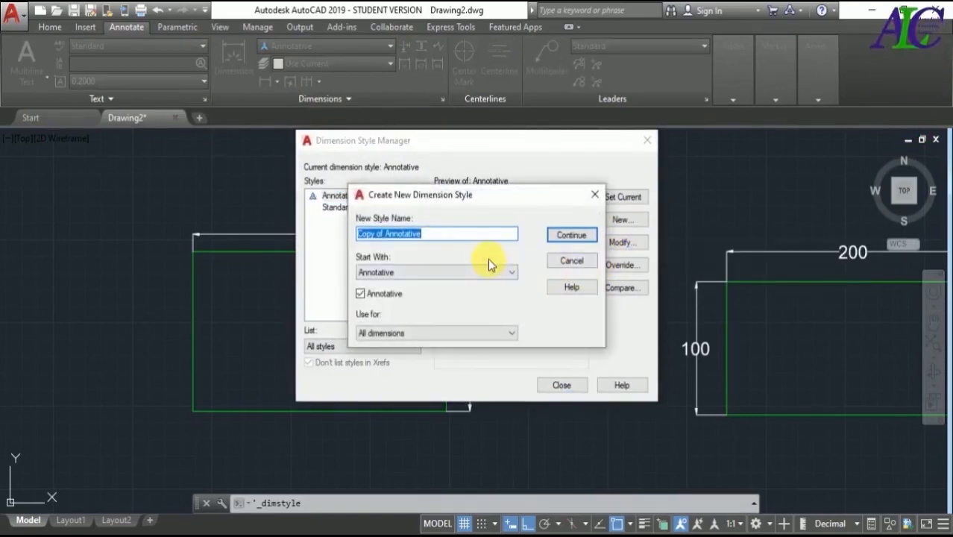
pyautogui.write('2')
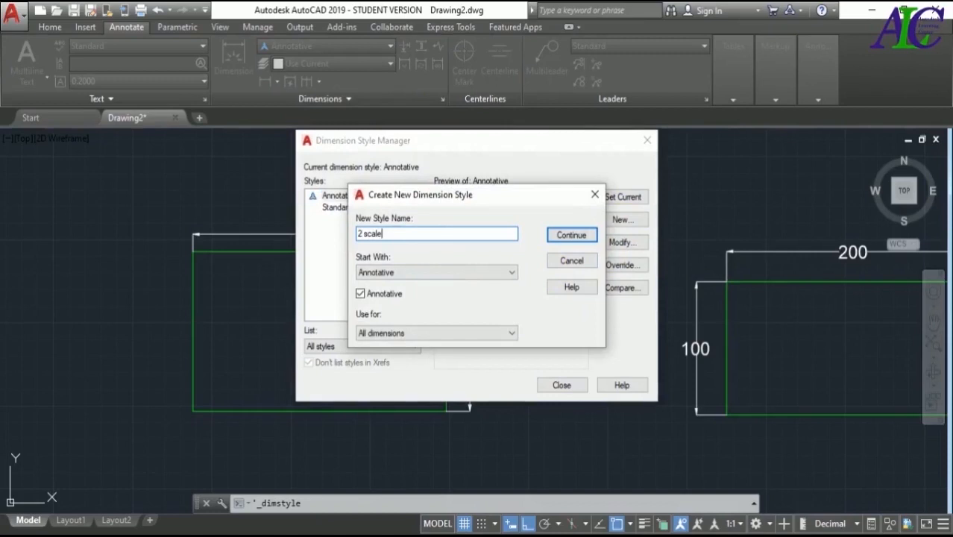
pyautogui.write(' scale')
pyautogui.press('Return')
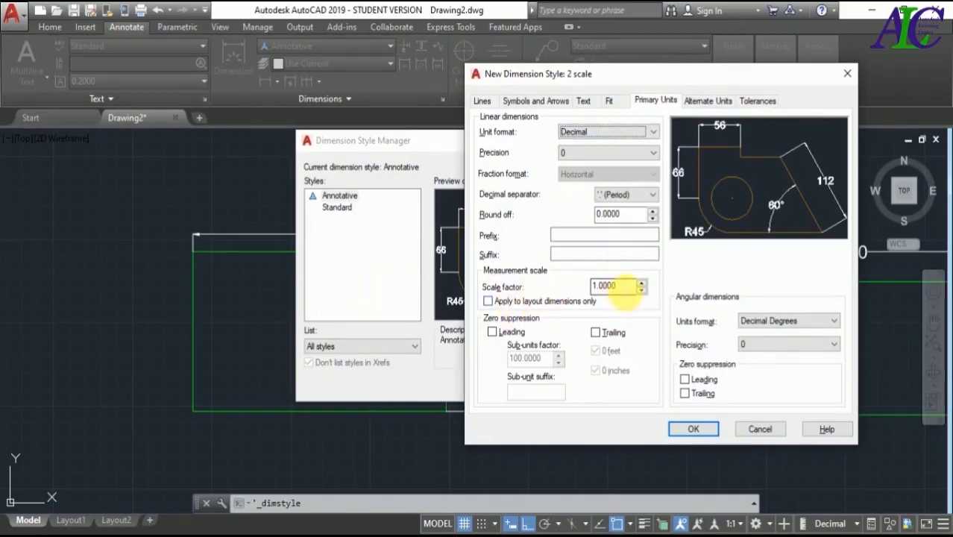
# - Set the 2 scale style's measurement scale factor to 0.5 and make the style current
pyautogui.moveTo(615, 291)
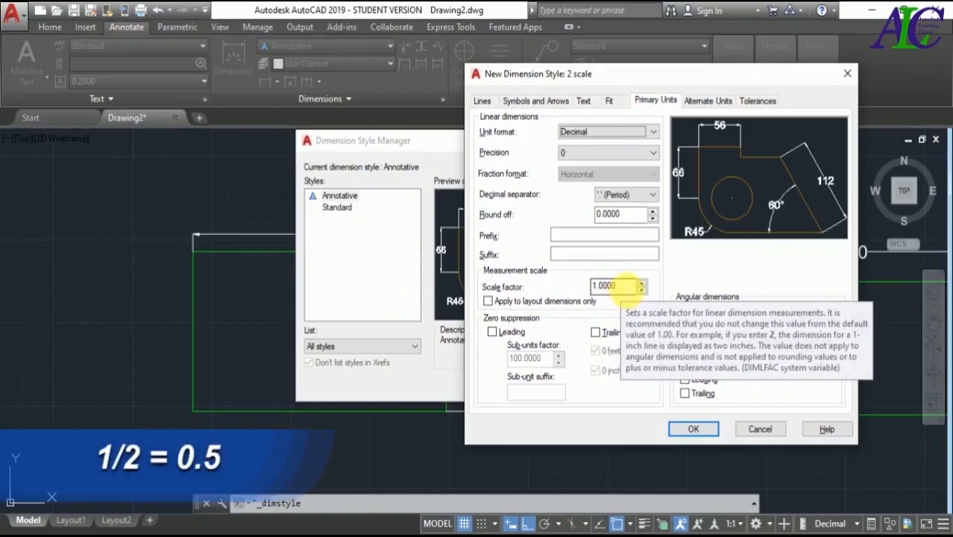
pyautogui.click(615, 288)
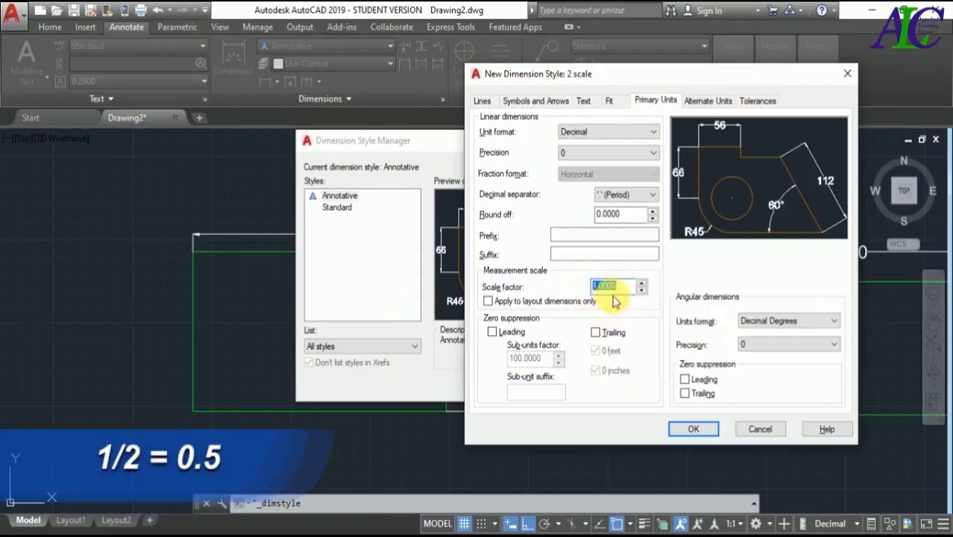
pyautogui.write('0.5')
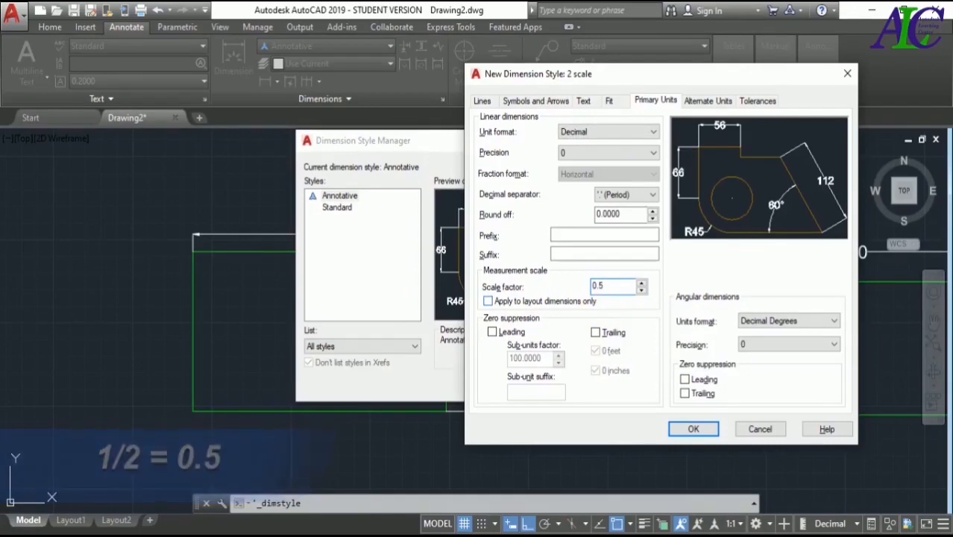
pyautogui.click(694, 430)
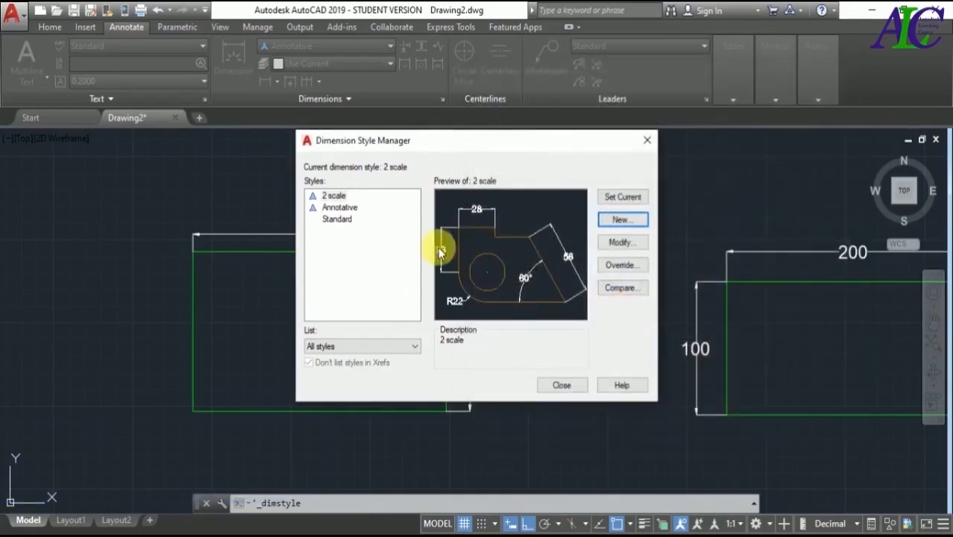
pyautogui.click(333, 195)
pyautogui.click(619, 198)
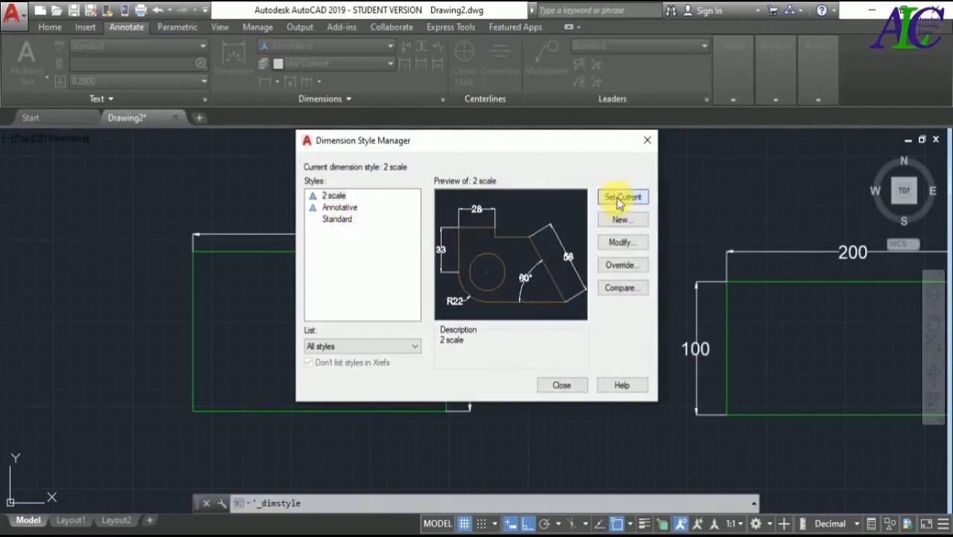
pyautogui.click(562, 385)
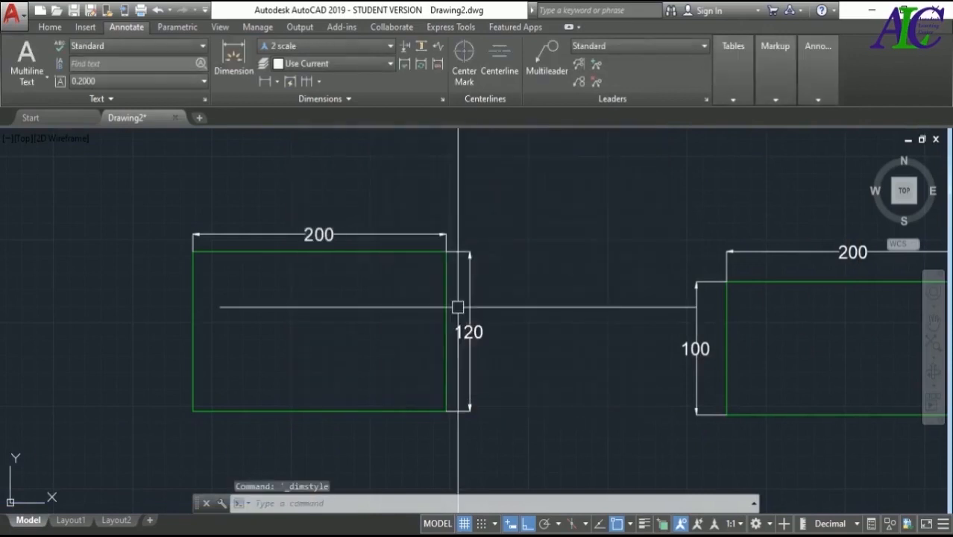
# - Apply the 2 scale dimension style to the enlarged rectangle's horizontal and vertical dimensions
pyautogui.click(387, 233)
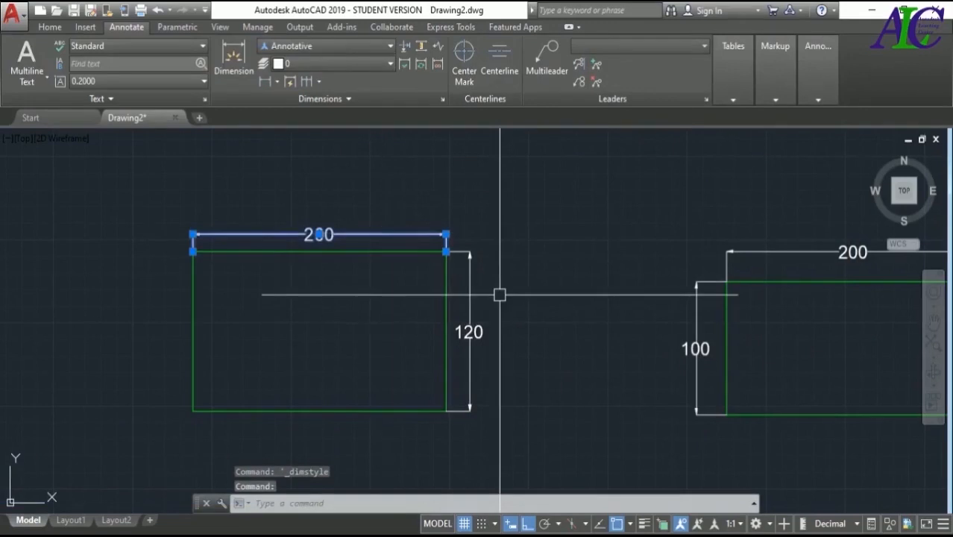
pyautogui.click(471, 333)
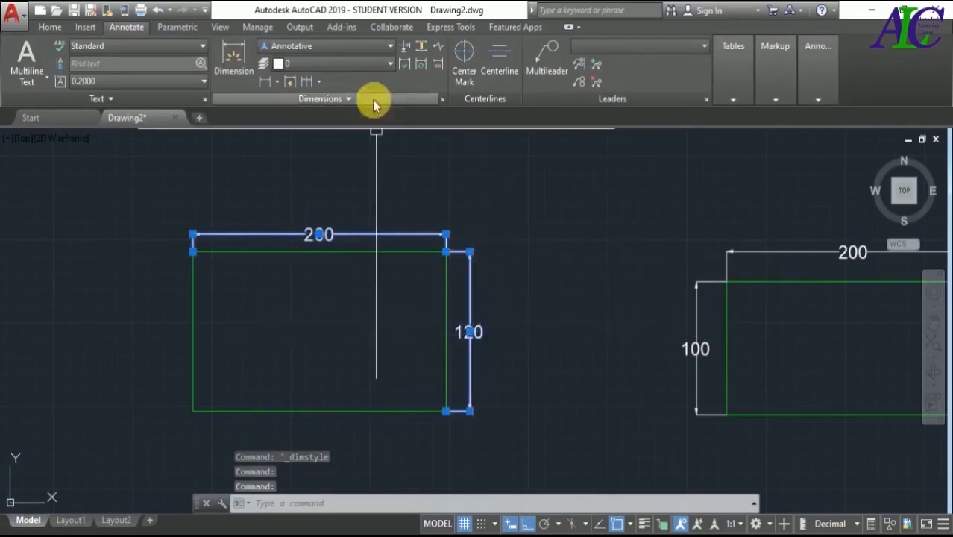
pyautogui.click(390, 50)
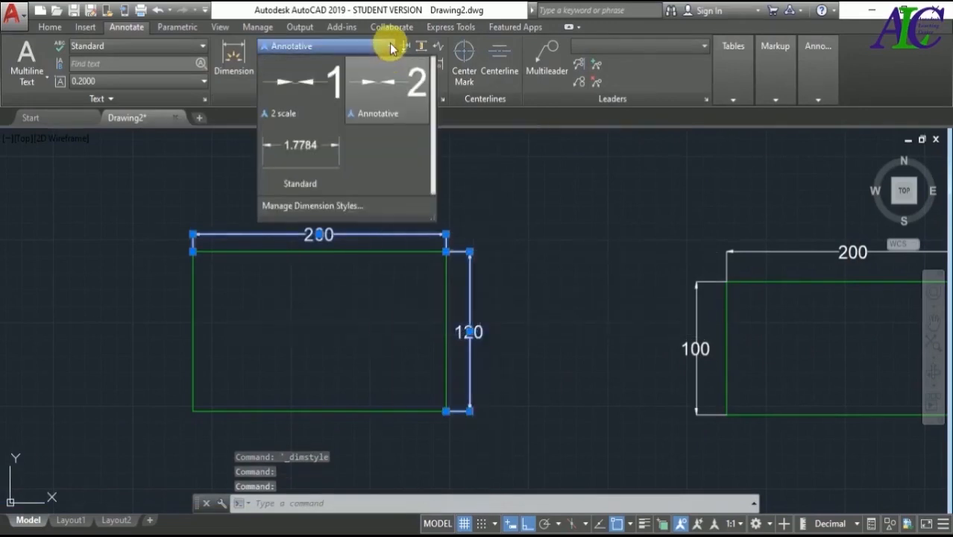
pyautogui.click(298, 109)
pyautogui.press('Escape')
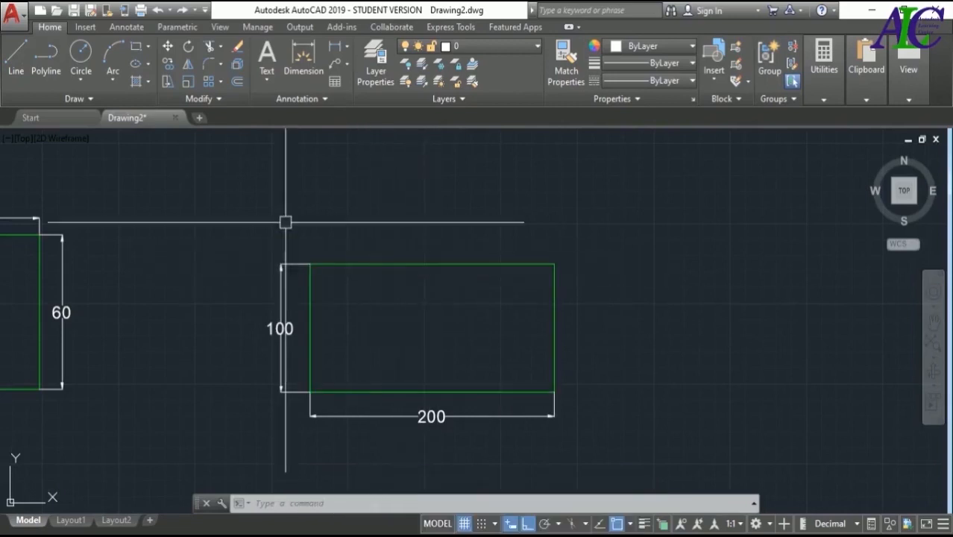
# - Scale the 200 by 100 rectangle by a factor of 0.5 from its lower-left corner
pyautogui.click(186, 82)
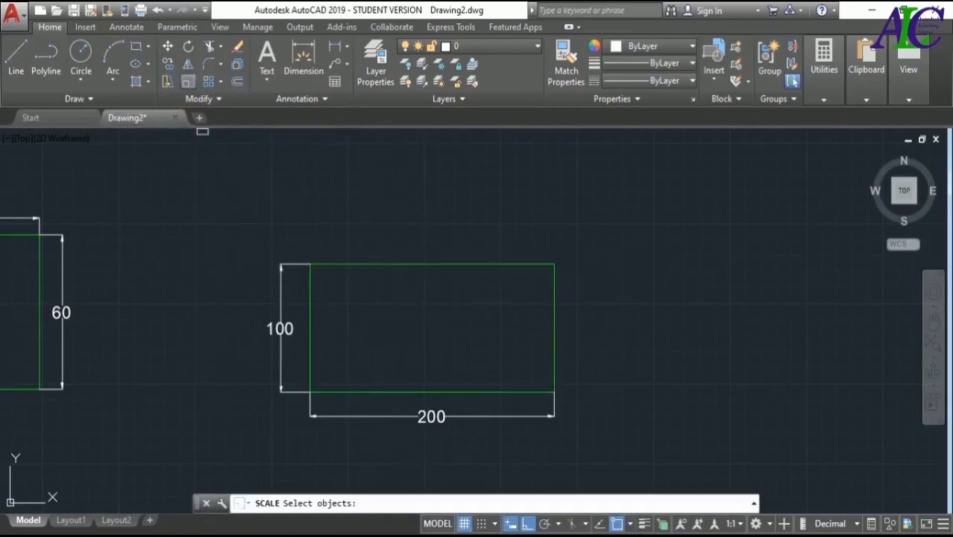
pyautogui.click(408, 263)
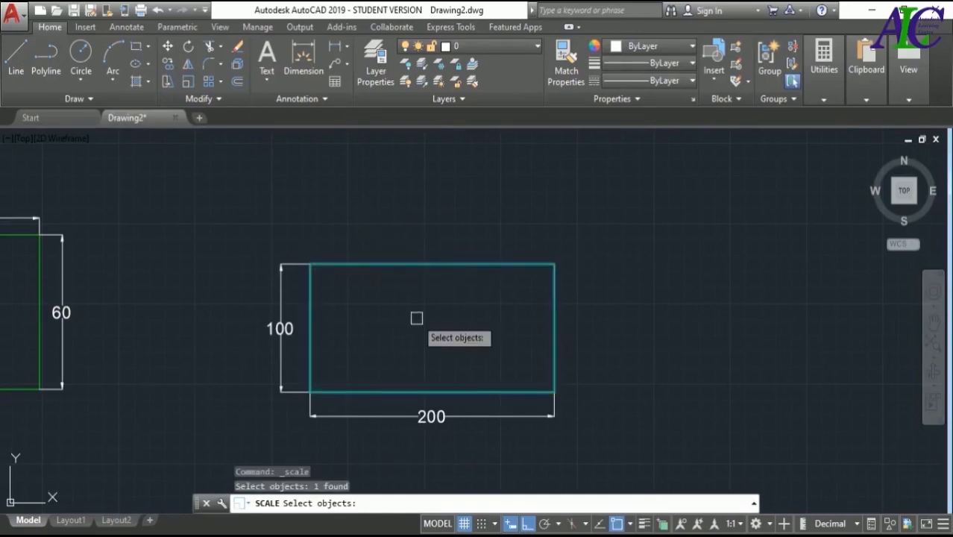
pyautogui.press('Return')
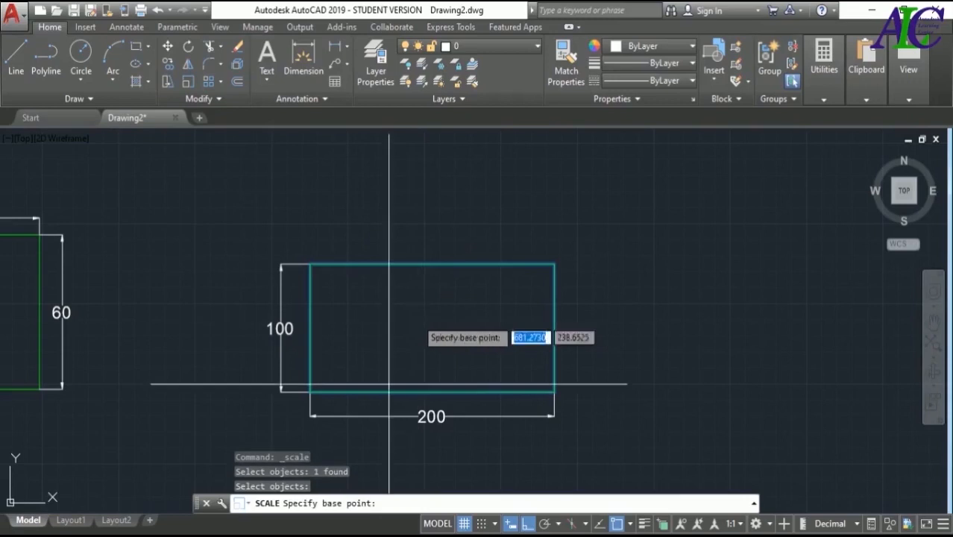
pyautogui.click(311, 391)
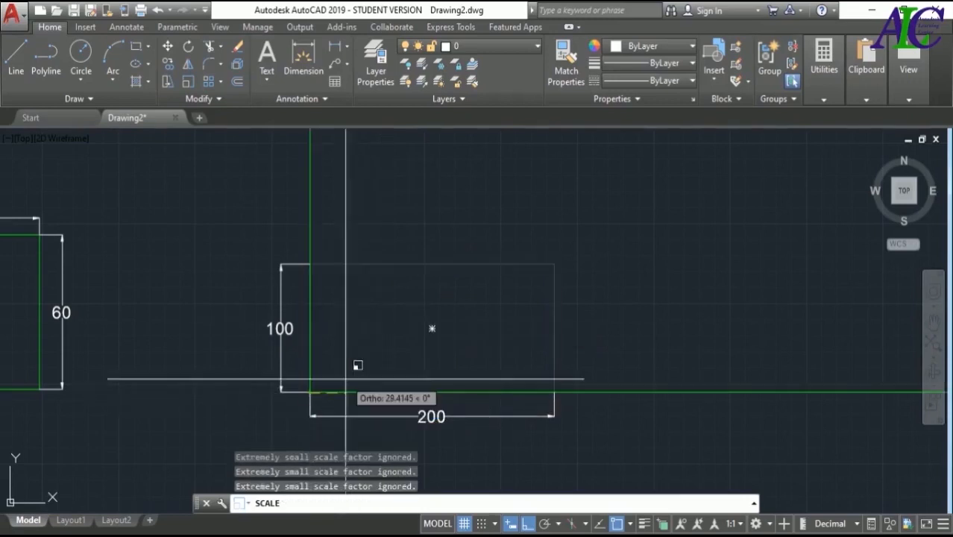
pyautogui.write('0.5')
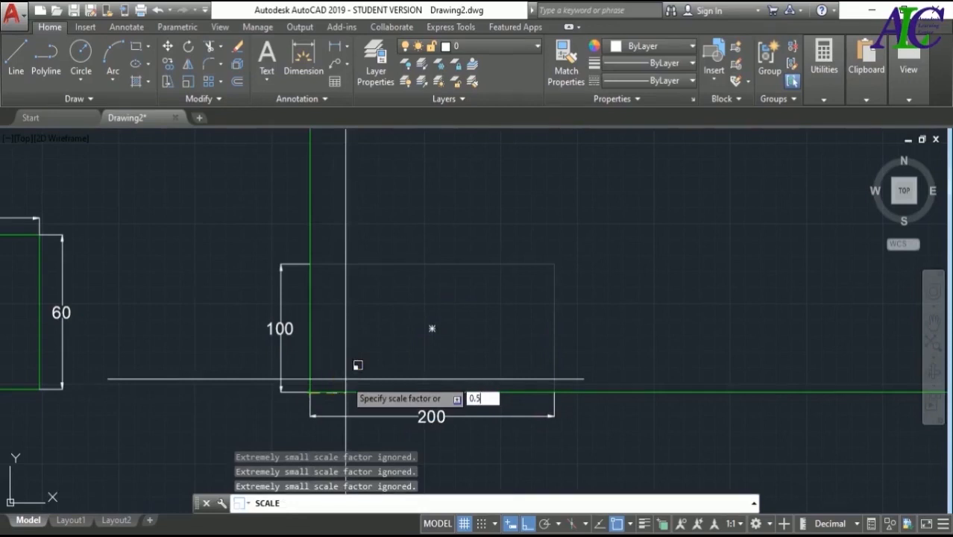
pyautogui.press('Return')
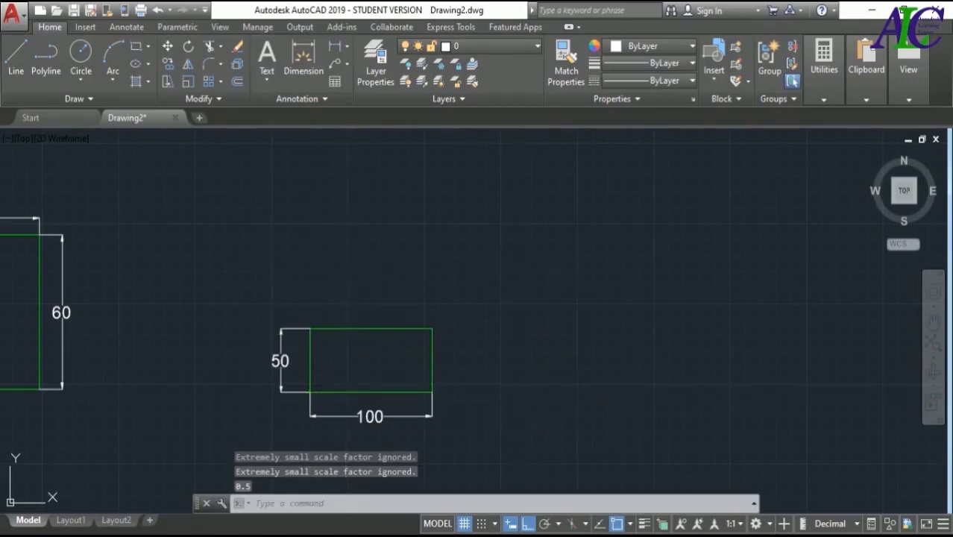
# - Create a new annotative dimension style named 0.5 scale, based on the Annotative style, for all dimensions
pyautogui.click(126, 27)
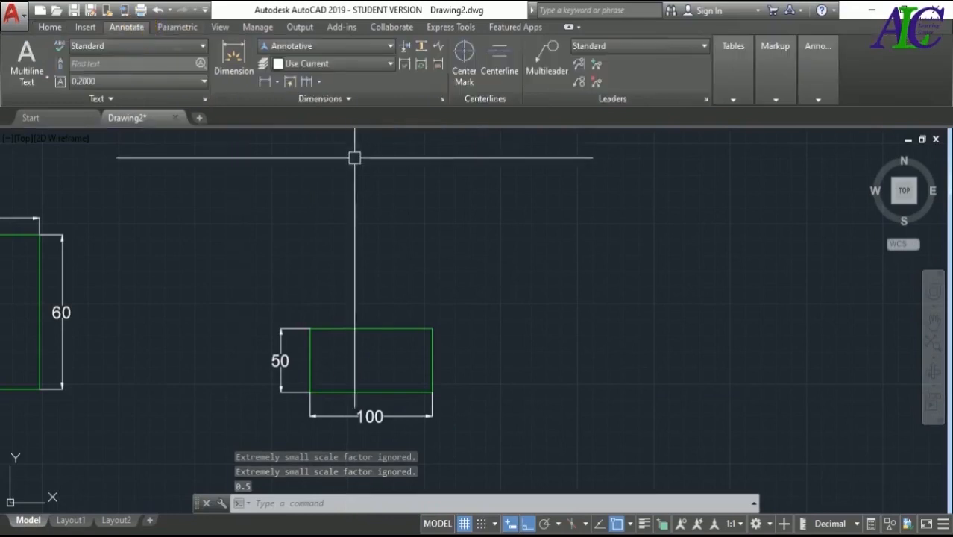
pyautogui.click(443, 100)
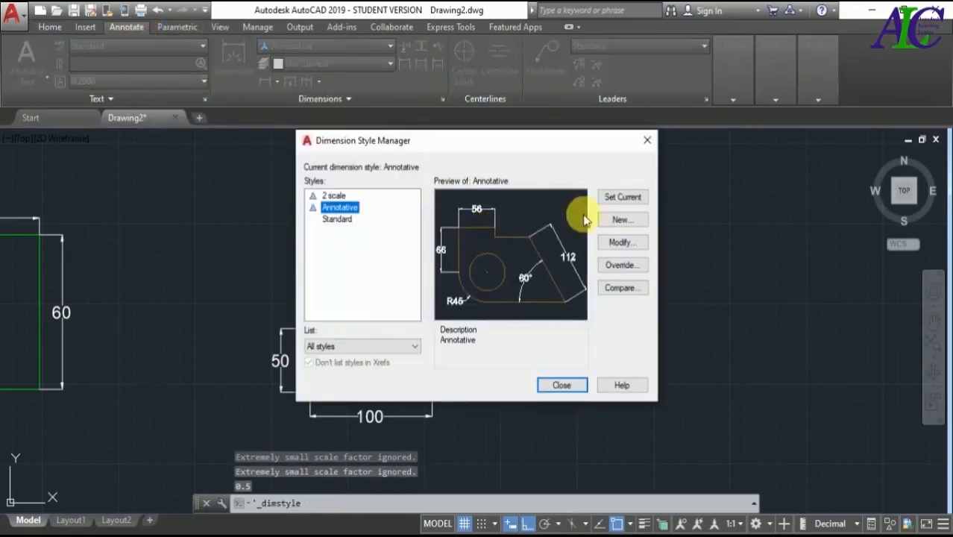
pyautogui.click(622, 220)
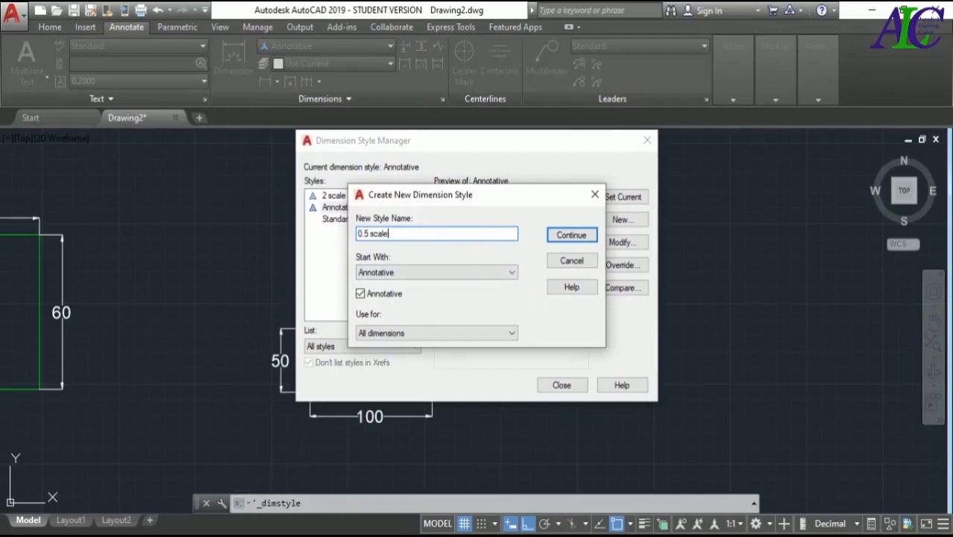
pyautogui.press('Return')
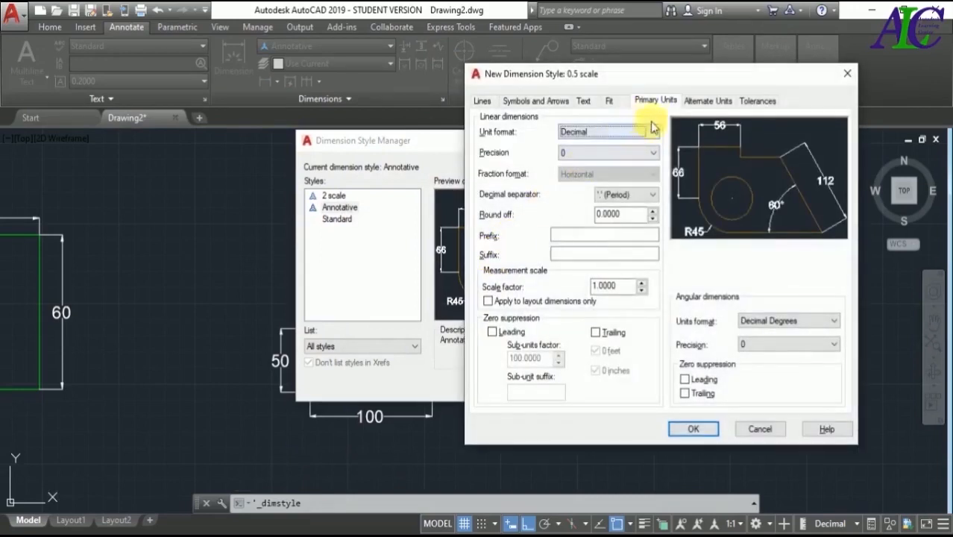
# - Set the 0.5 scale style's measurement scale factor to 2 and make the style current
pyautogui.doubleClick(612, 286)
pyautogui.press('BackSpace')
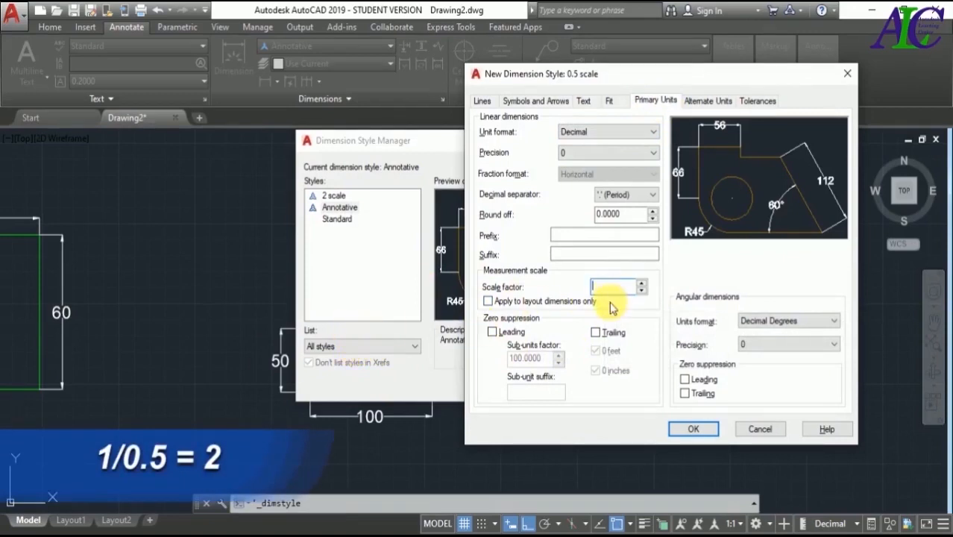
pyautogui.write('2')
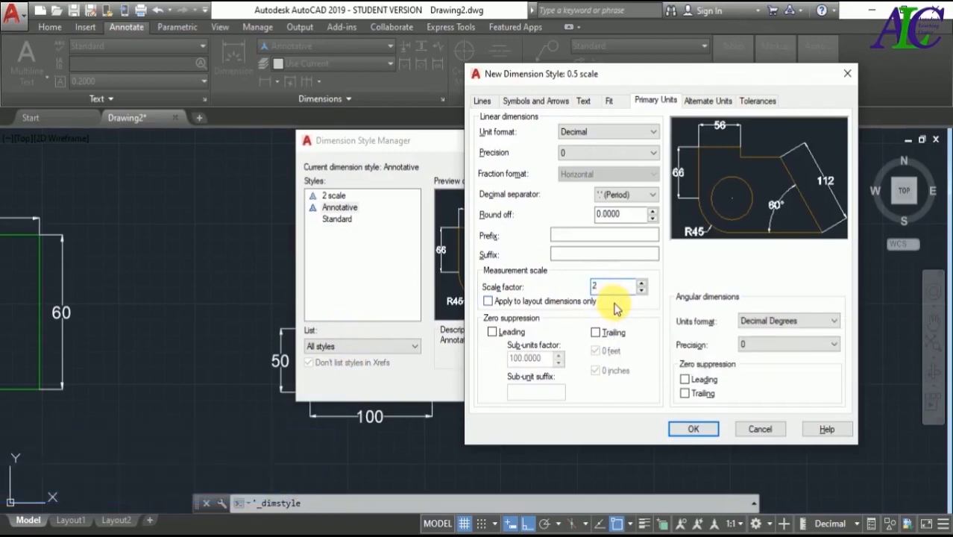
pyautogui.click(689, 430)
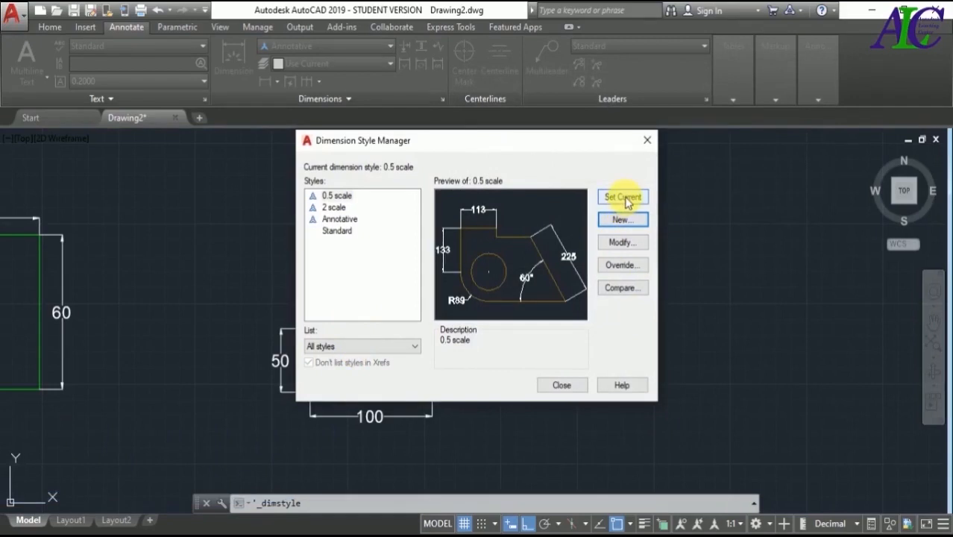
pyautogui.click(339, 195)
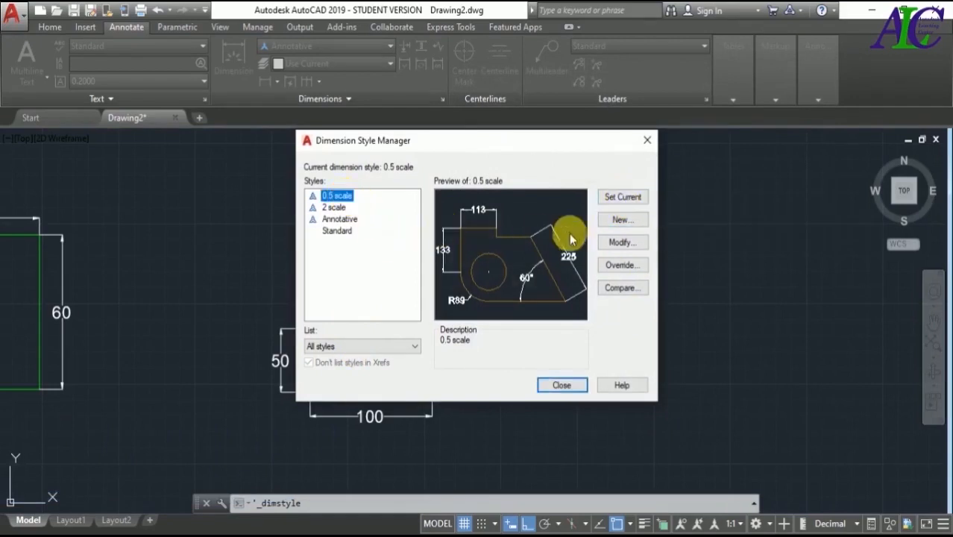
pyautogui.click(620, 198)
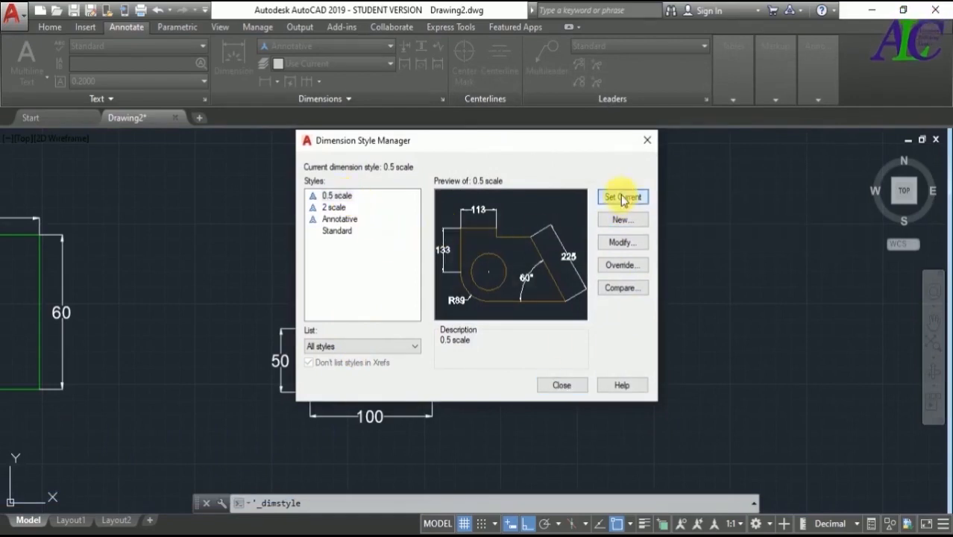
pyautogui.click(560, 386)
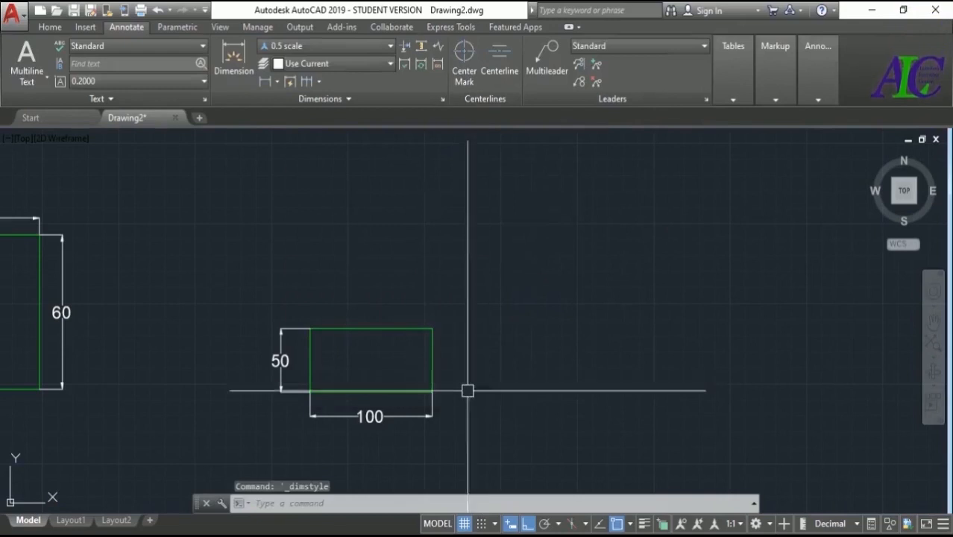
# - Apply the 0.5 scale dimension style to the reduced rectangle's horizontal and vertical dimensions
pyautogui.click(407, 418)
pyautogui.click(280, 391)
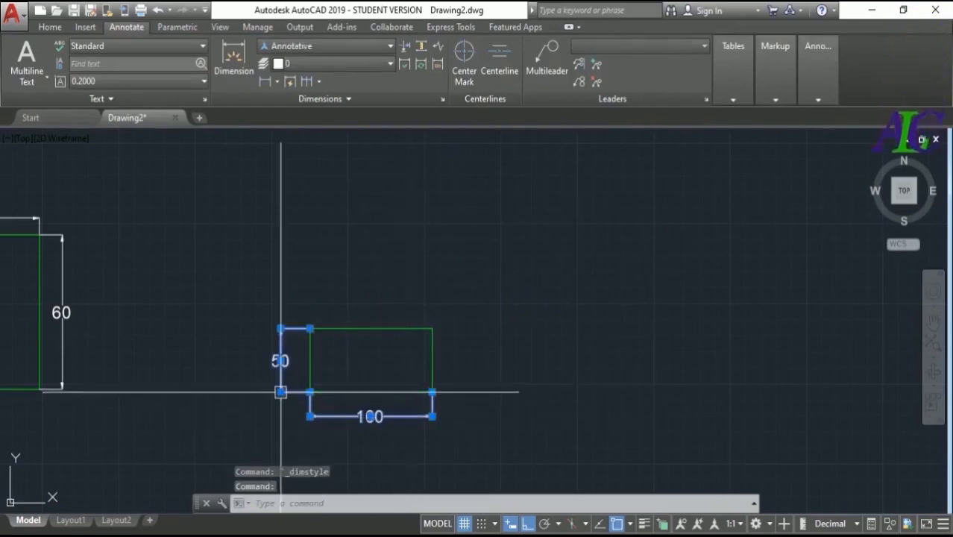
pyautogui.click(386, 48)
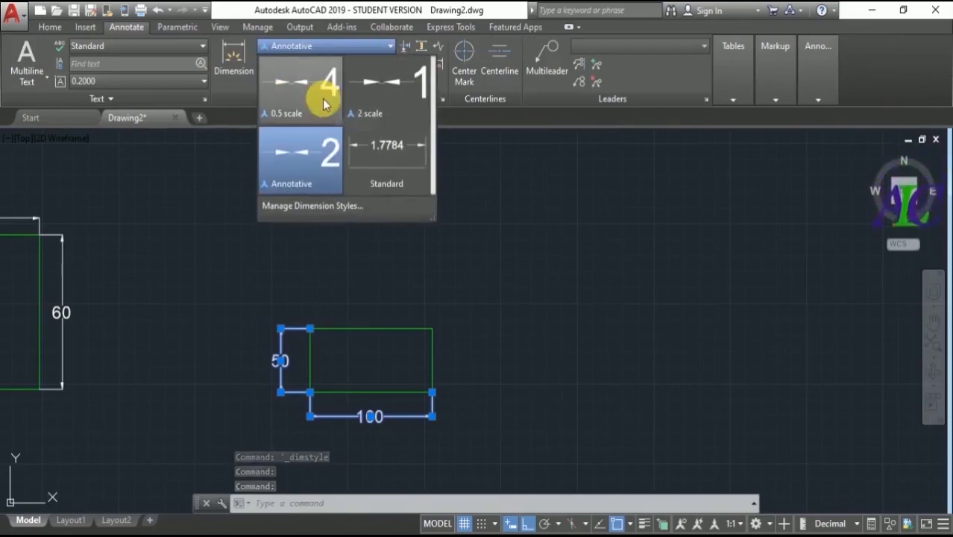
pyautogui.click(324, 105)
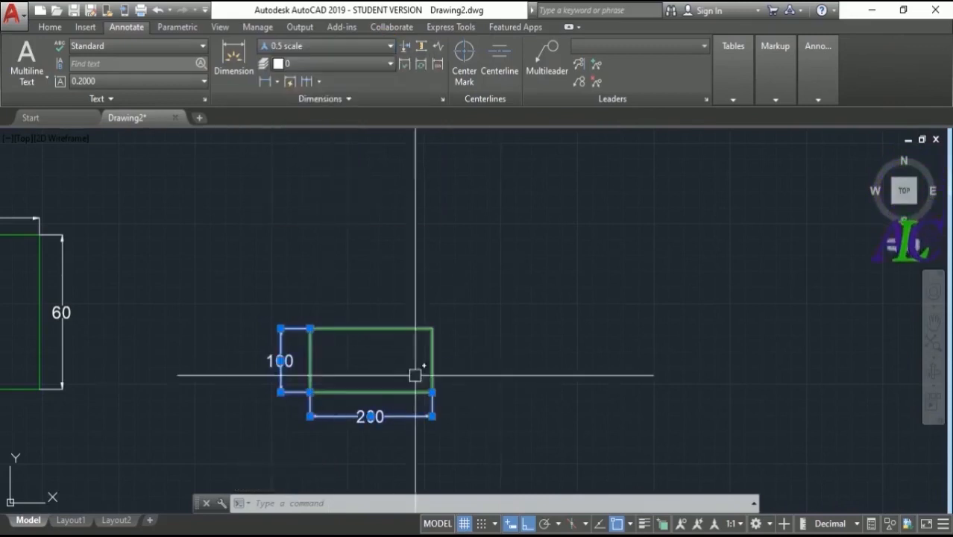
pyautogui.press('Escape')
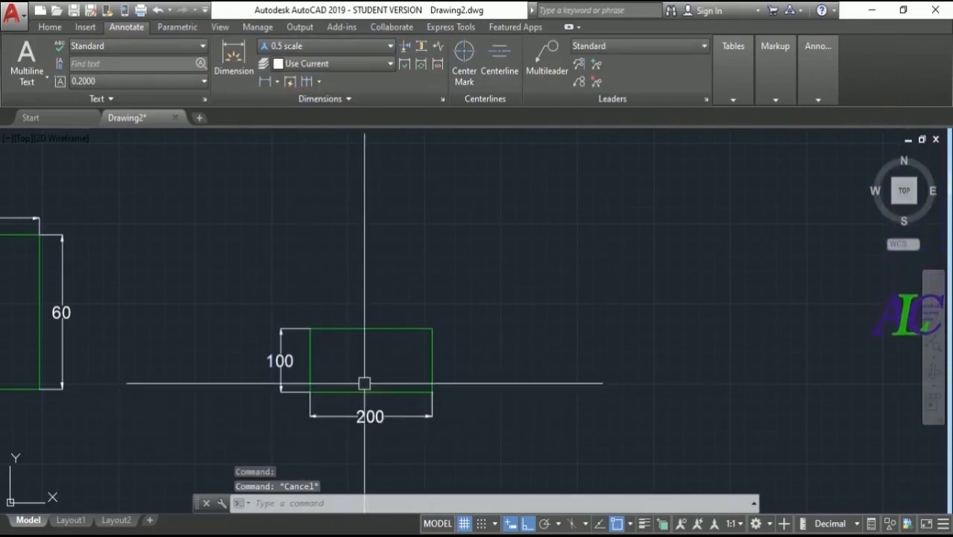
pyautogui.scroll(-3, 395, 351)
pyautogui.scroll(5, 349, 377)
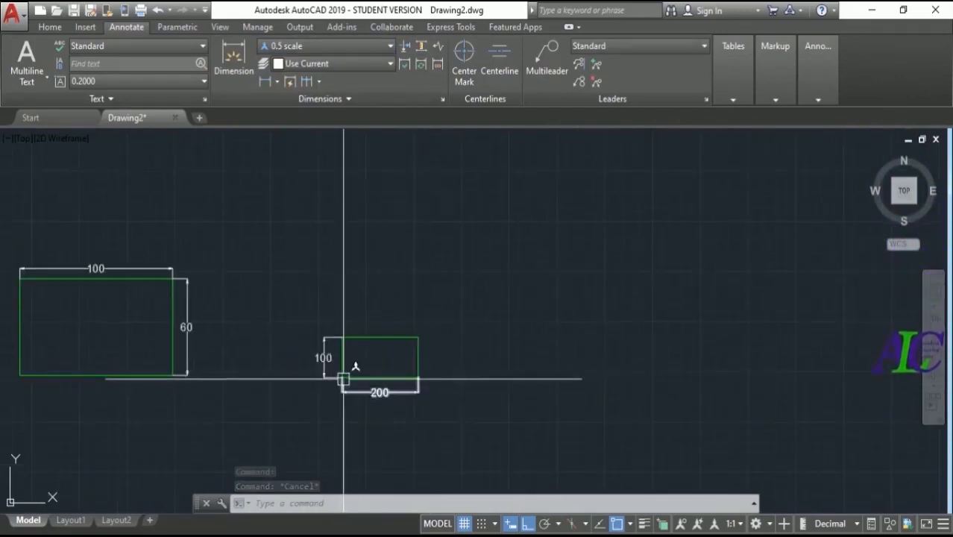
pyautogui.scroll(-4, 353, 363)
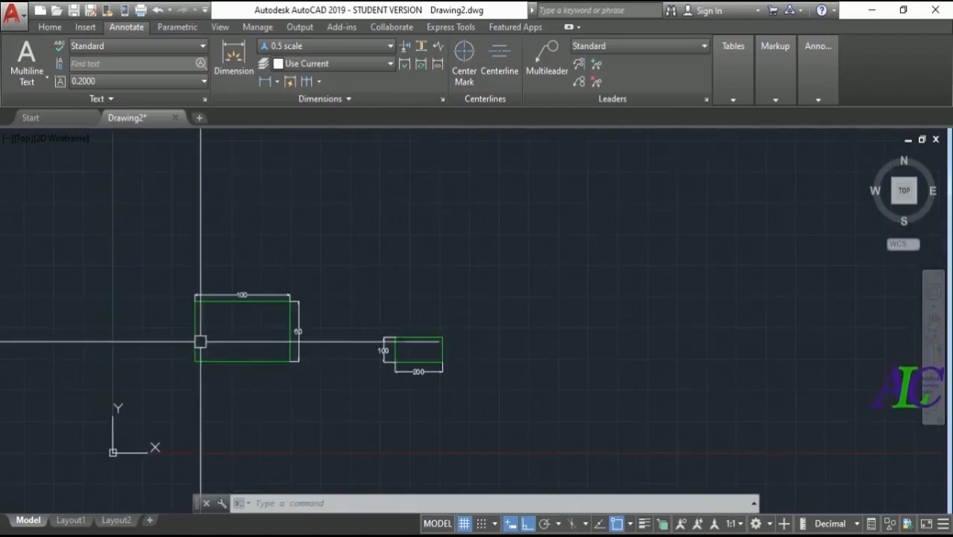
pyautogui.scroll(3, 201, 335)
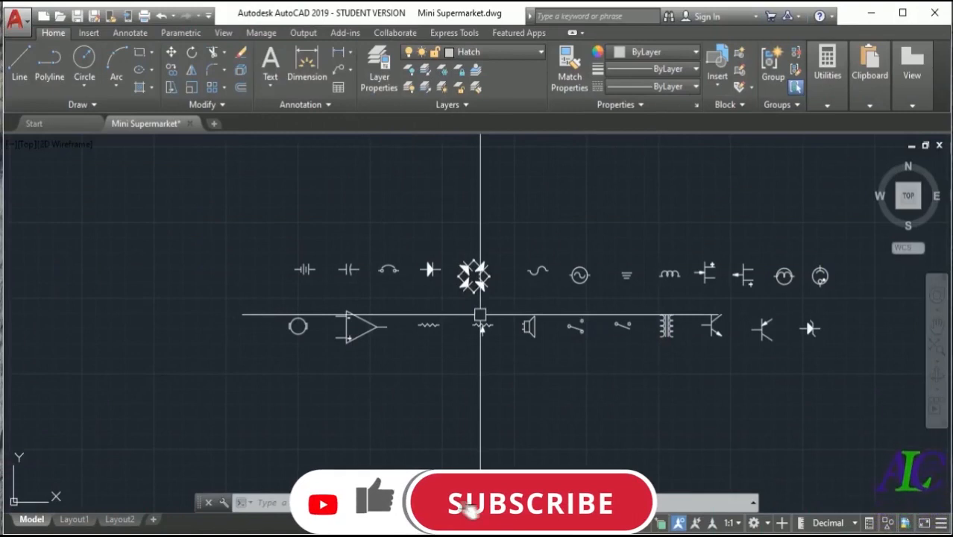
pyautogui.scroll(-2, 480, 315)
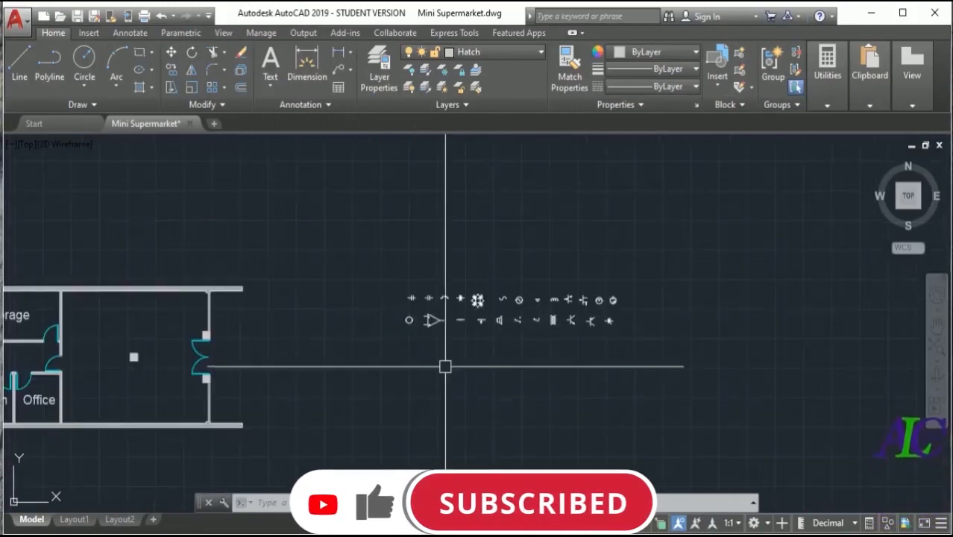
pyautogui.scroll(4, 586, 292)
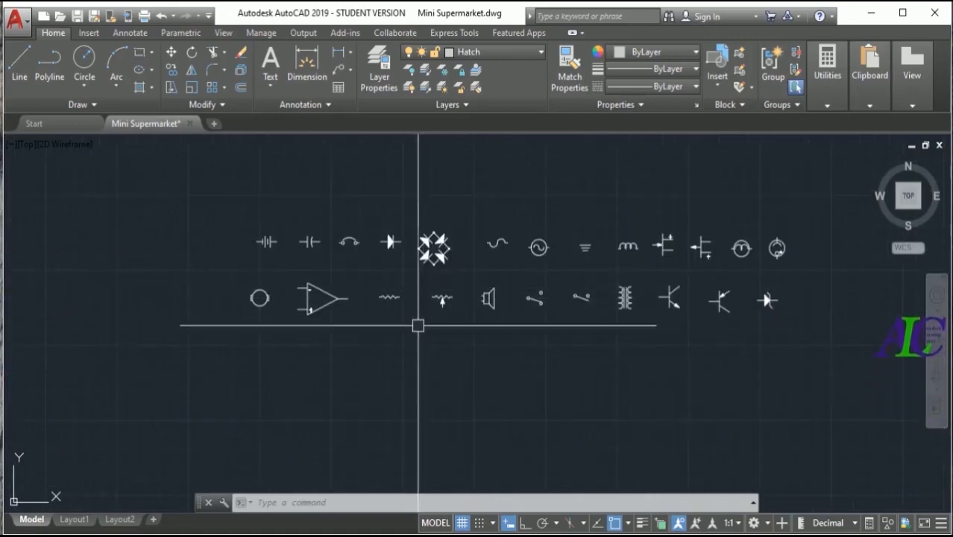
# - Draw a rectangle about 1397 by 372 below the two rows of electrical symbols
pyautogui.scroll(-2, 468, 336)
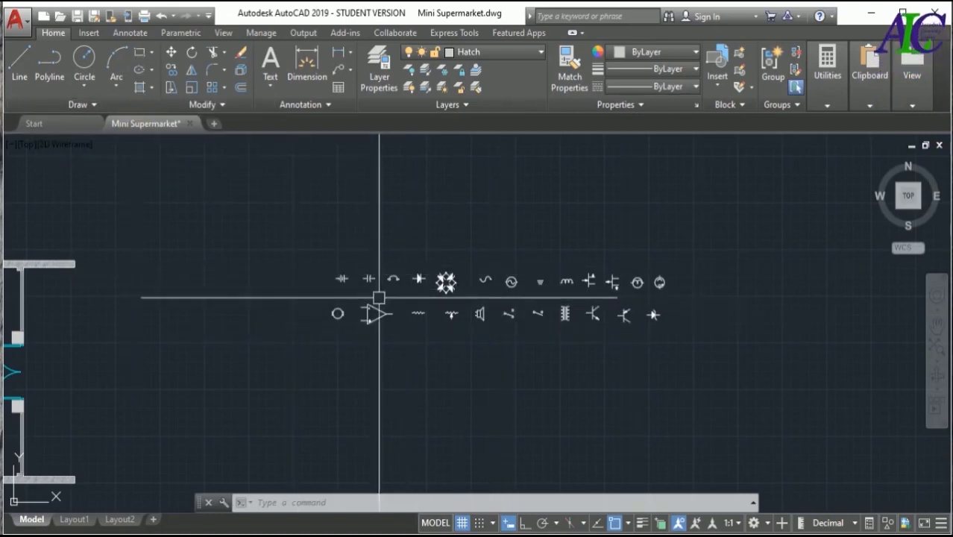
pyautogui.click(139, 52)
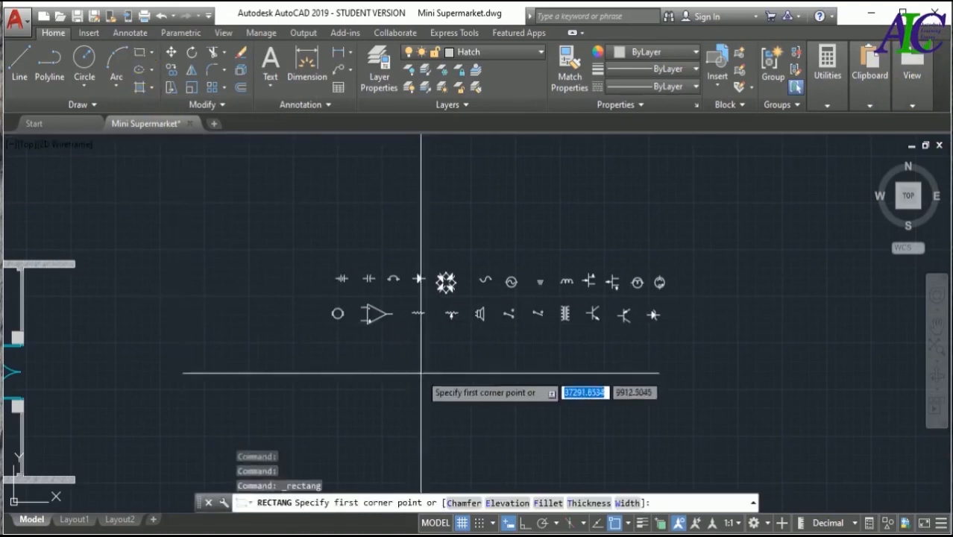
pyautogui.scroll(2, 437, 382)
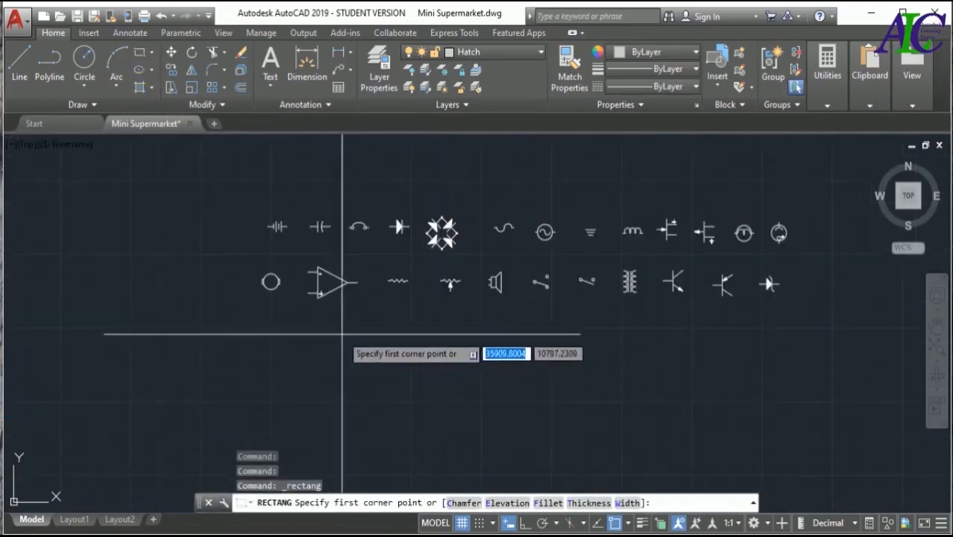
pyautogui.click(349, 336)
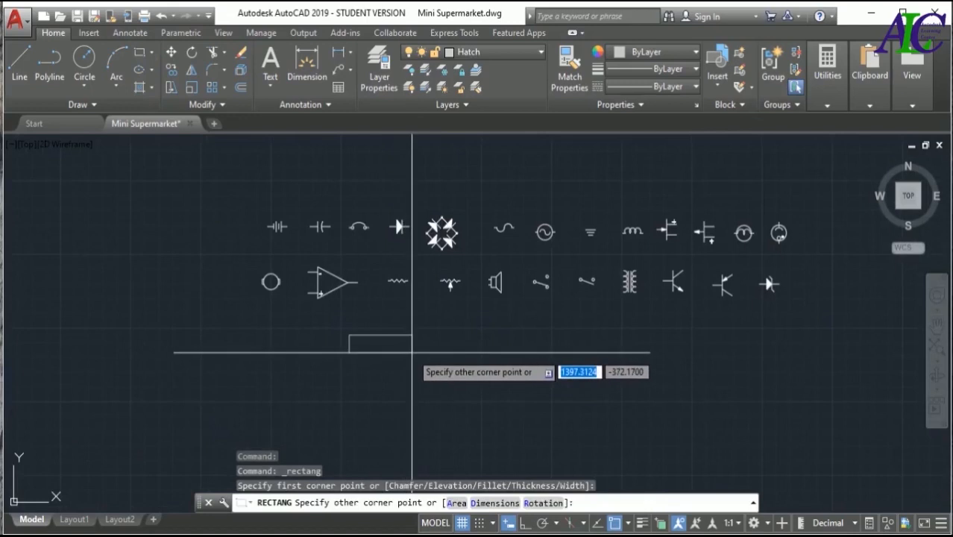
pyautogui.click(411, 352)
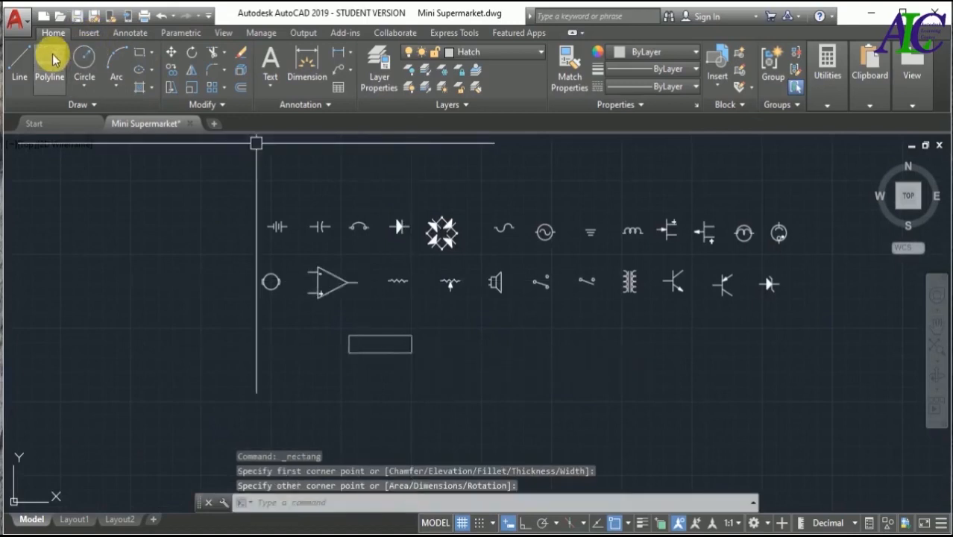
# - Draw two crossing diagonal lines between the opposite corners of the rectangle below the electrical symbols
pyautogui.click(25, 59)
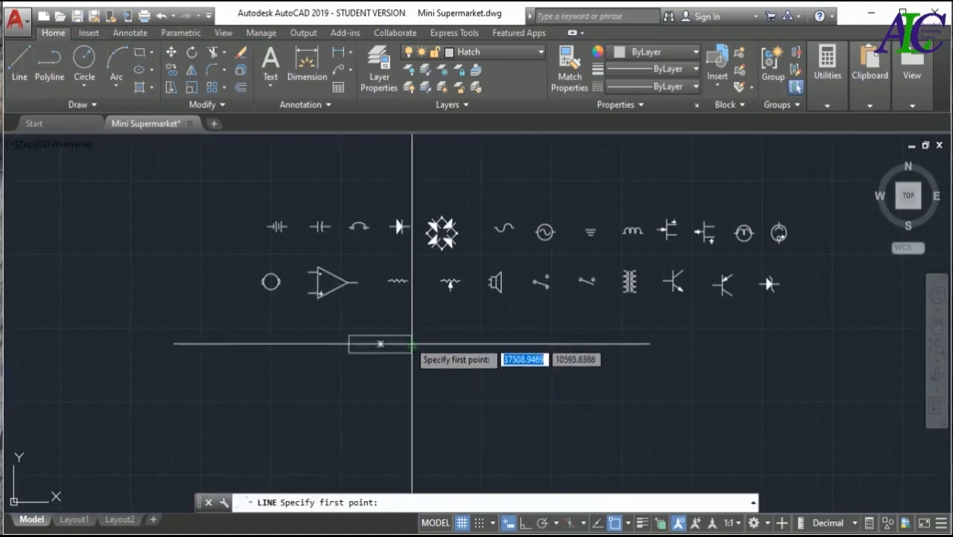
pyautogui.click(412, 335)
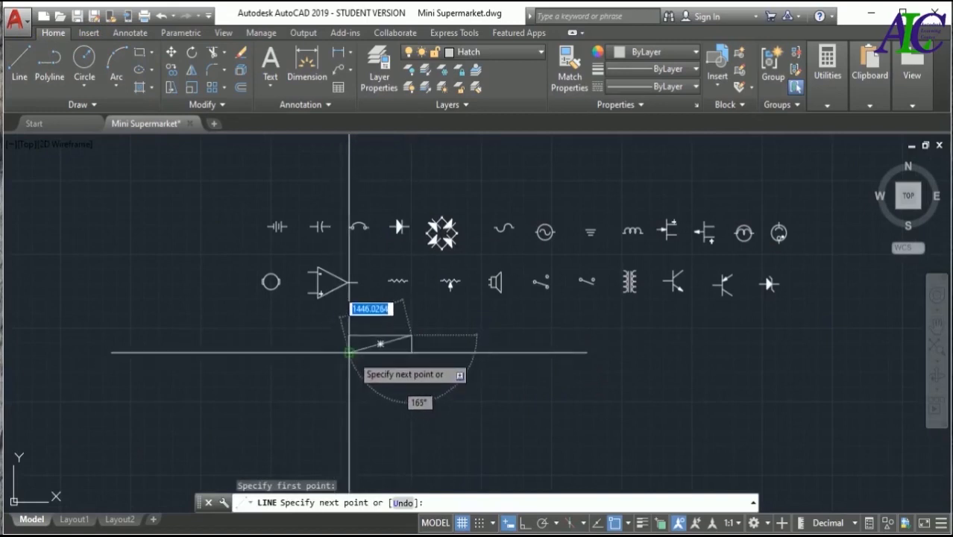
pyautogui.press('Return')
pyautogui.press('Return')
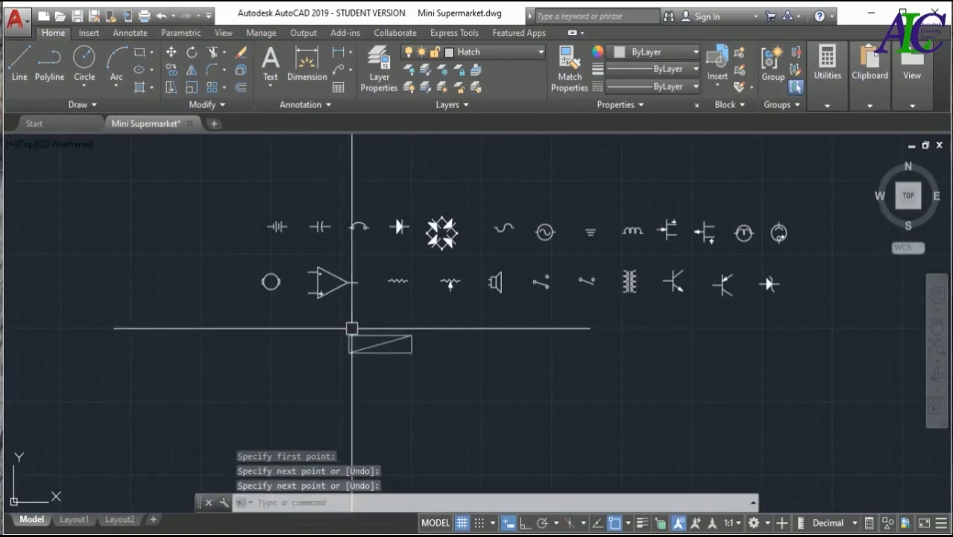
pyautogui.click(349, 335)
pyautogui.click(411, 352)
pyautogui.press('Return')
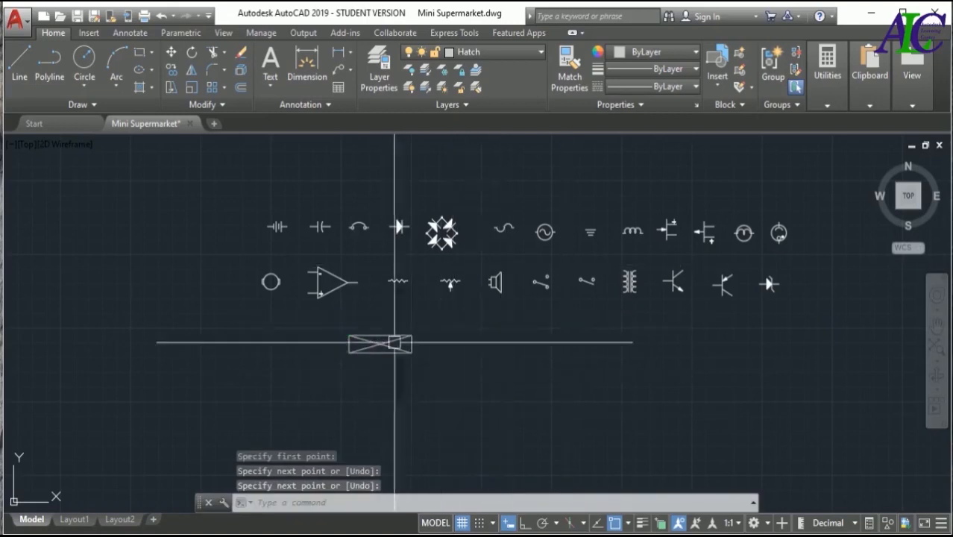
# - Start a Write Block from objects and pick the crossed rectangle's lower-left corner as its insertion base point
pyautogui.scroll(-1, 442, 316)
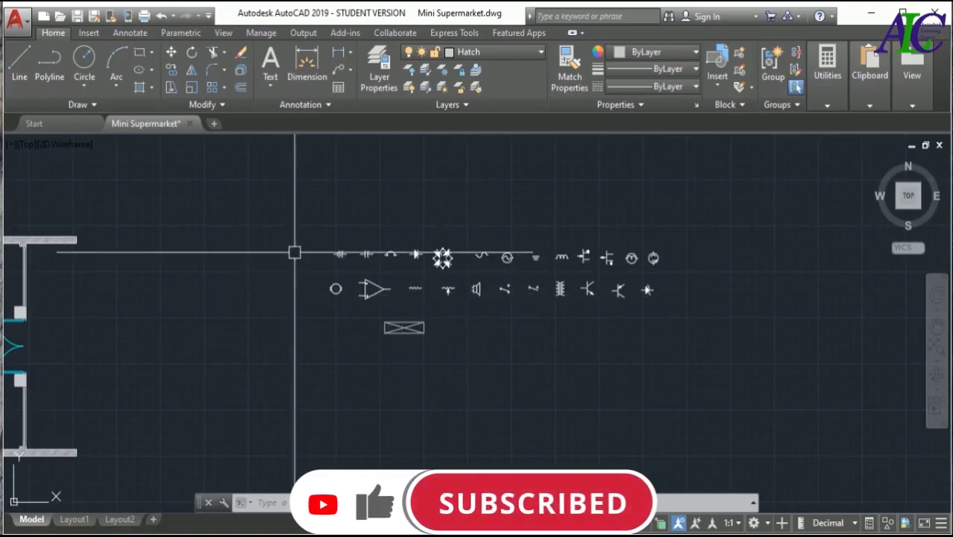
pyautogui.click(91, 33)
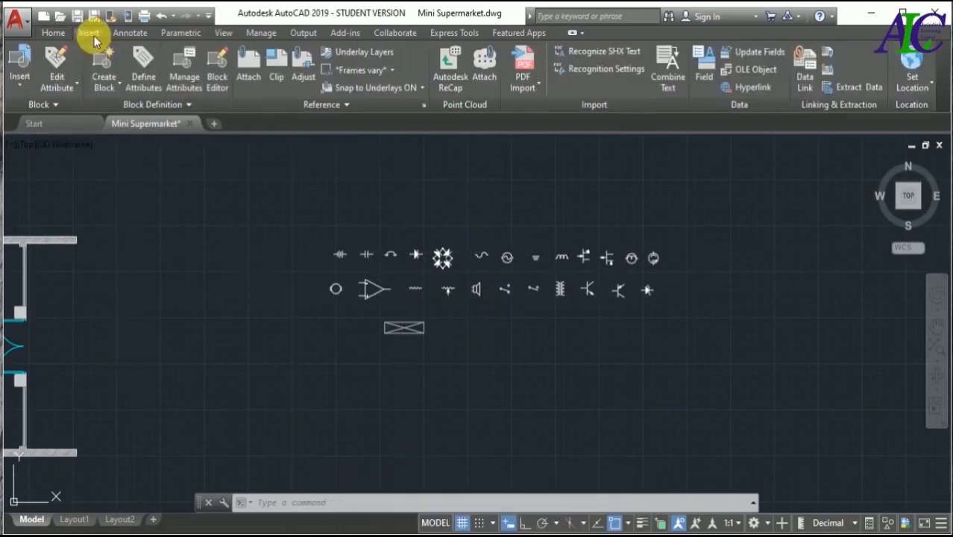
pyautogui.click(117, 90)
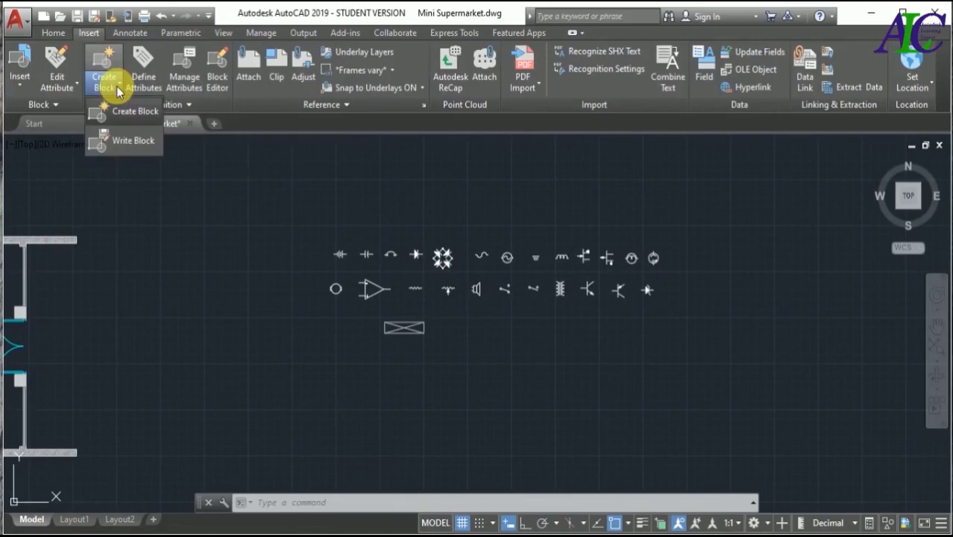
pyautogui.click(130, 142)
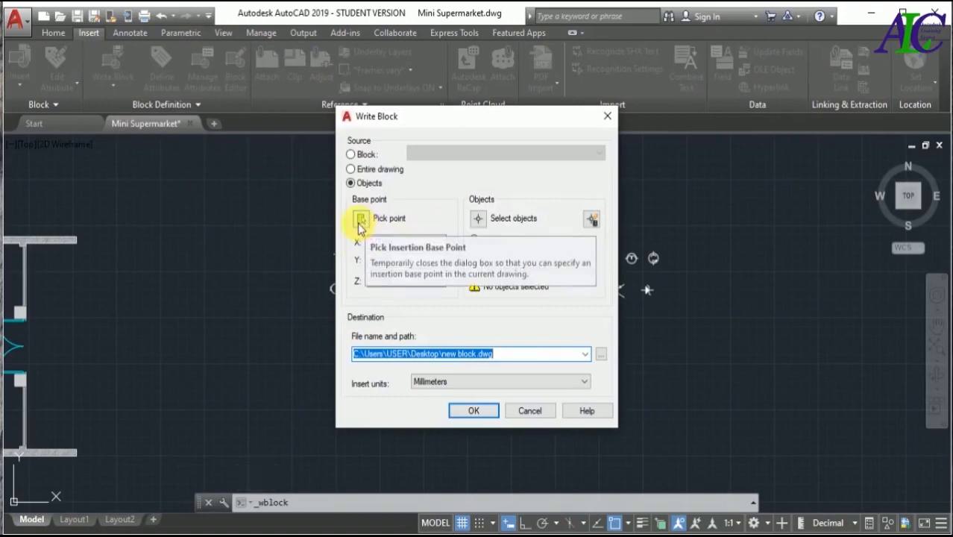
pyautogui.click(360, 220)
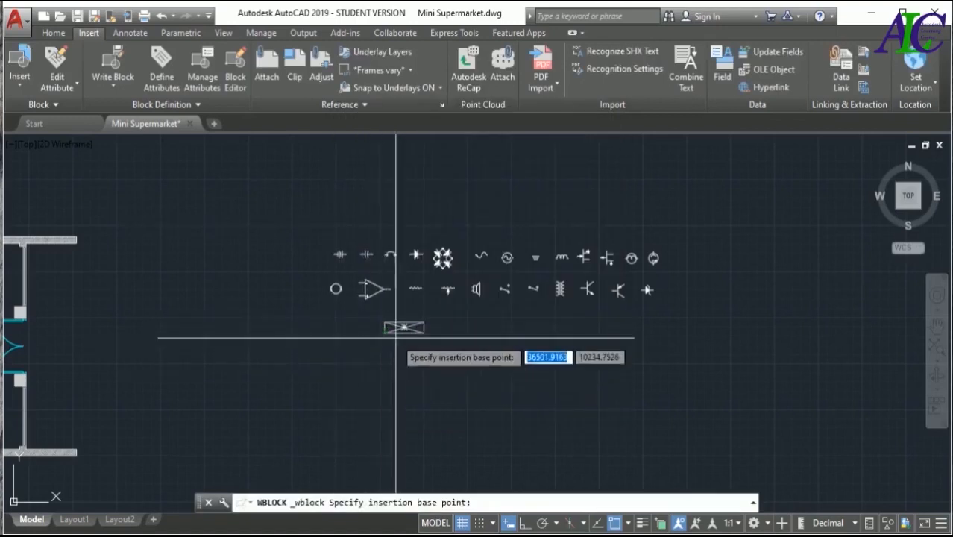
pyautogui.click(384, 332)
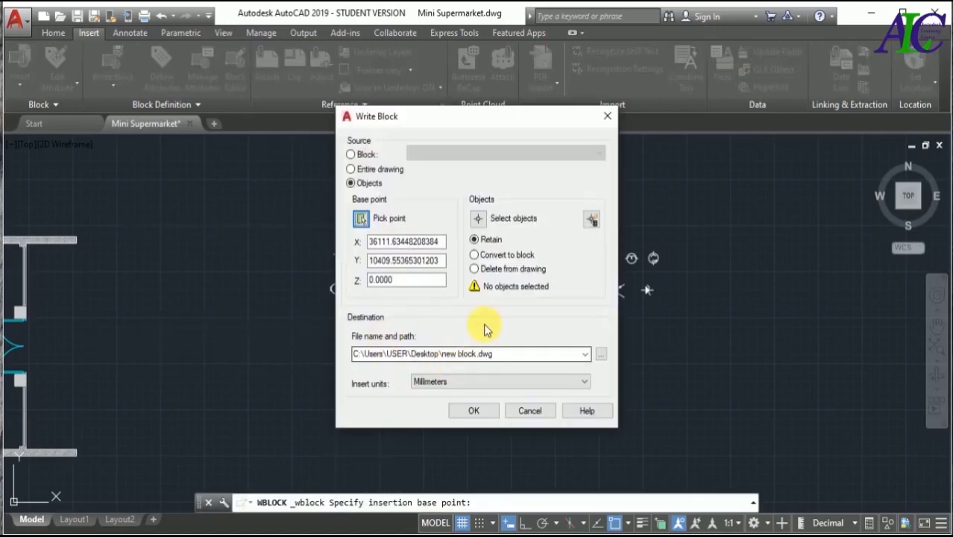
# - Select both rows of electrical symbols and the crossed rectangle as the objects for the written block
pyautogui.click(481, 219)
pyautogui.click(706, 192)
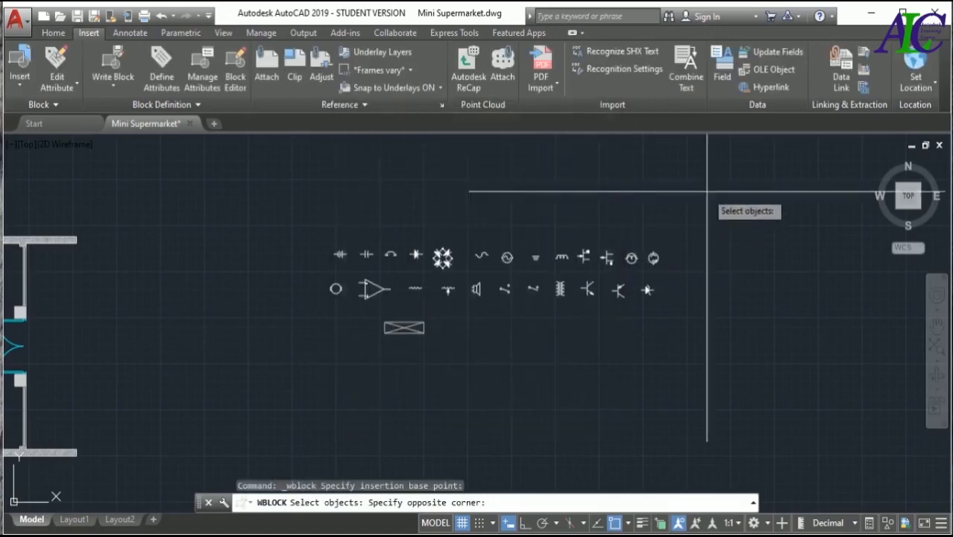
pyautogui.click(296, 371)
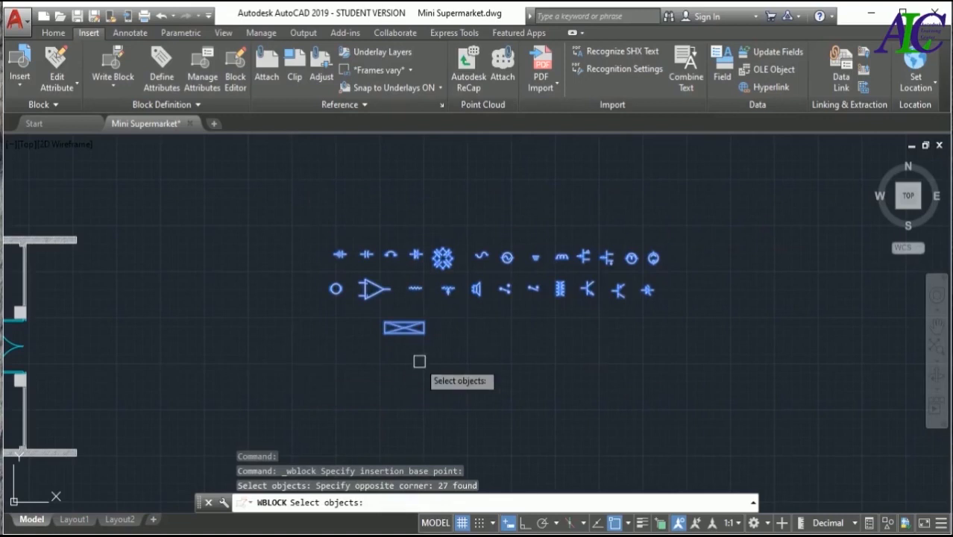
pyautogui.press('Return')
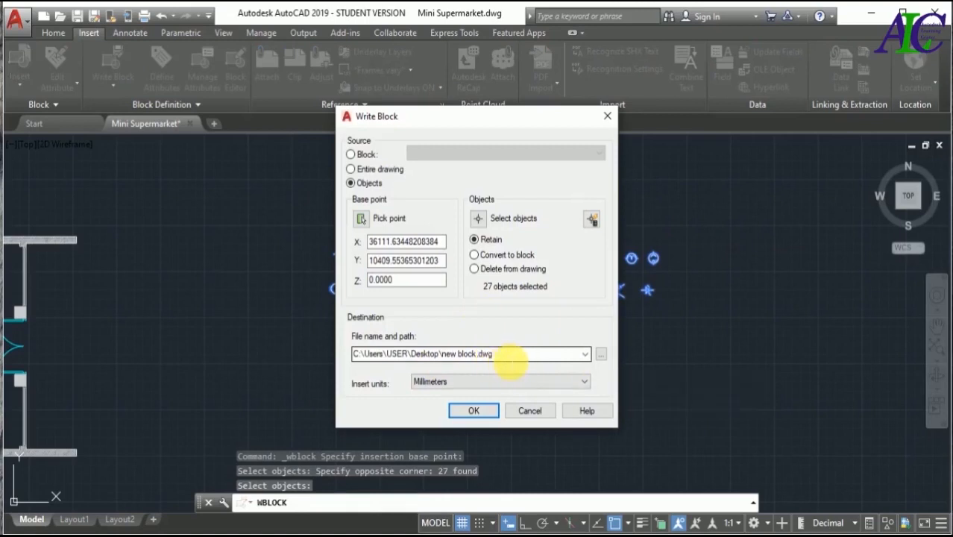
# - Browse for the block's destination and create a folder named "block library" on the Desktop
pyautogui.click(601, 354)
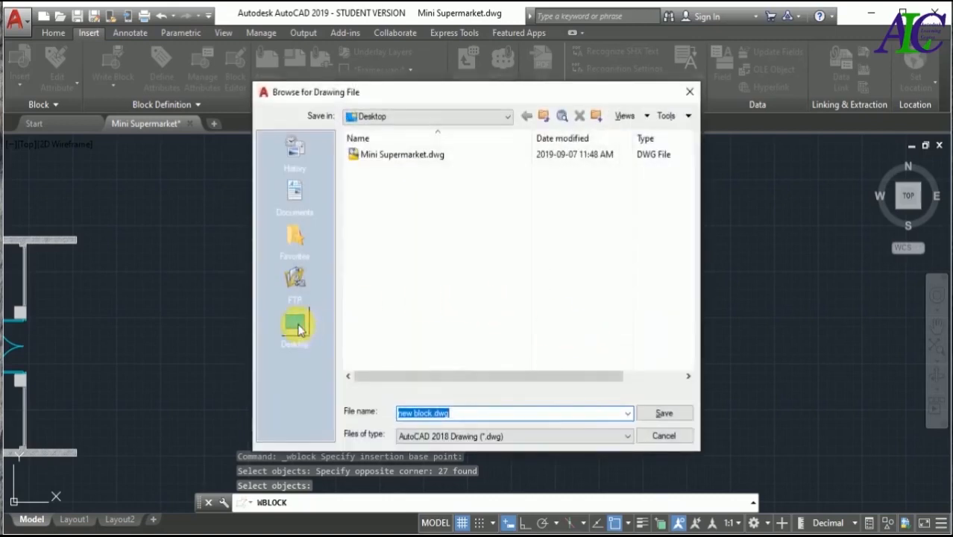
pyautogui.click(297, 326)
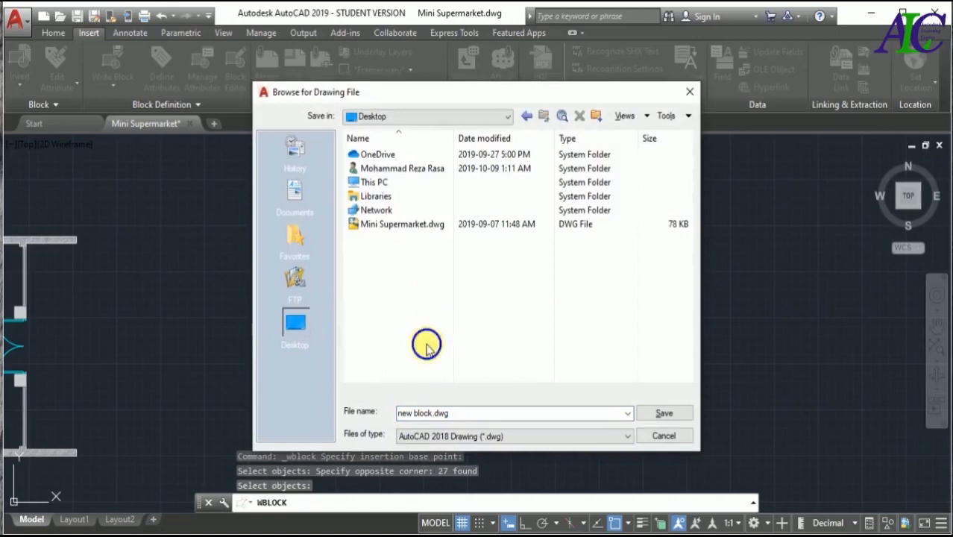
pyautogui.rightClick(429, 345)
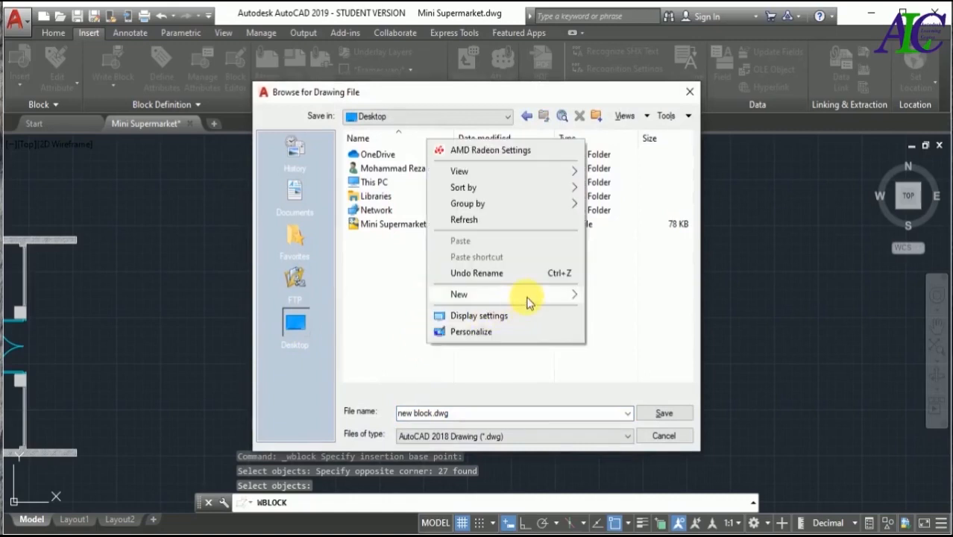
pyautogui.moveTo(552, 297)
pyautogui.click(613, 296)
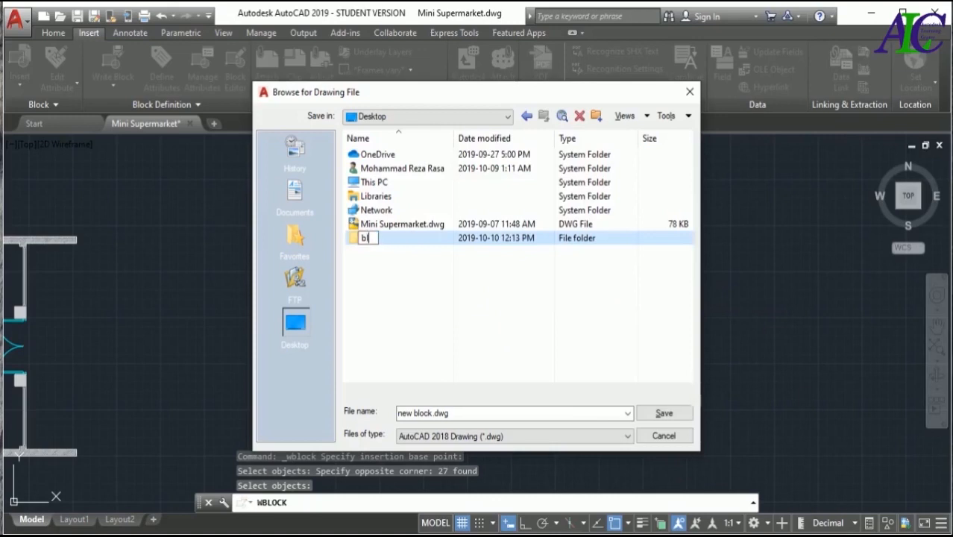
pyautogui.write('block library')
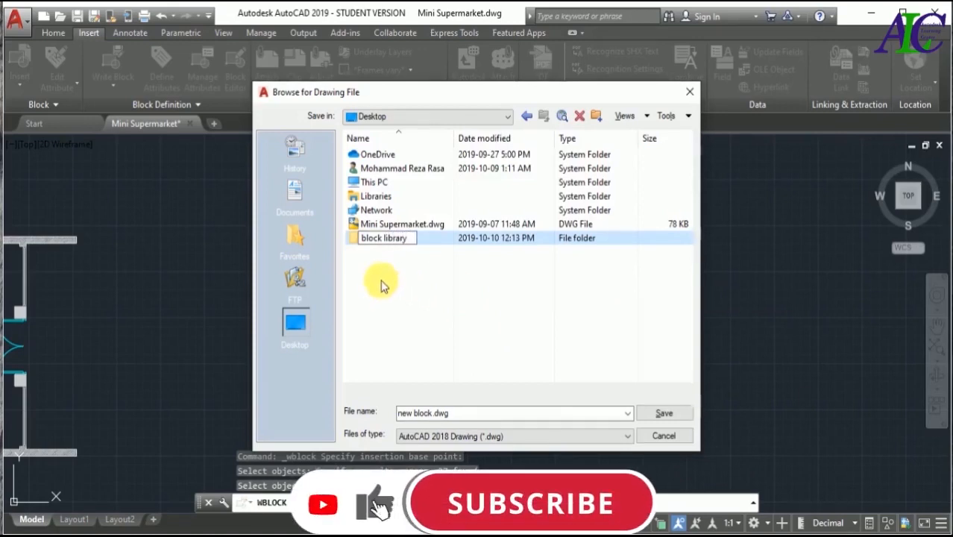
pyautogui.press('Return')
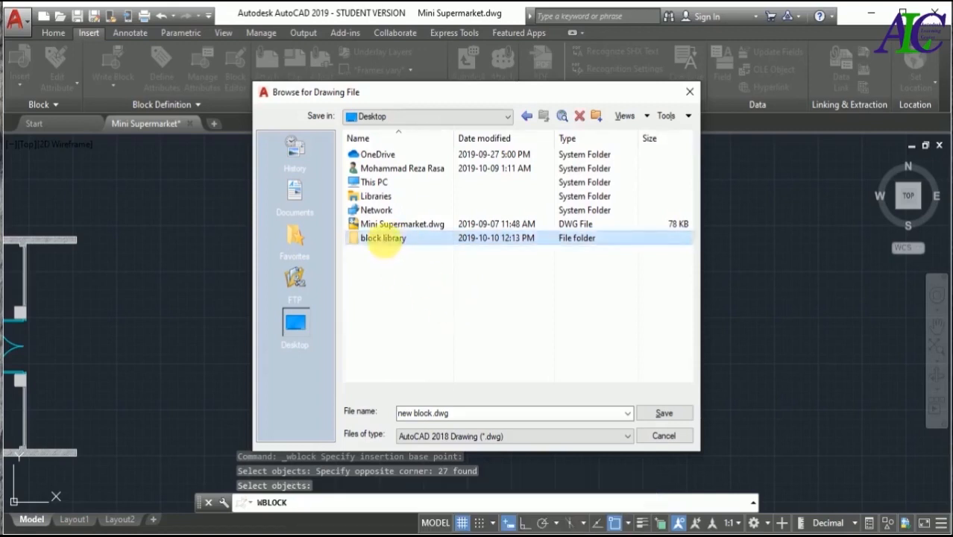
# - Save the block file as new block.dwg inside the block library folder and complete the Write Block
pyautogui.doubleClick(367, 238)
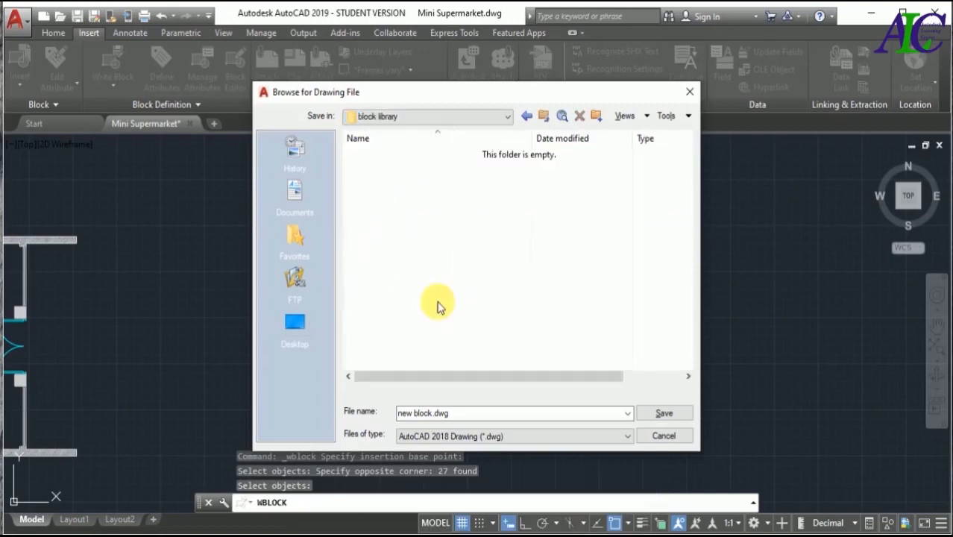
pyautogui.click(664, 415)
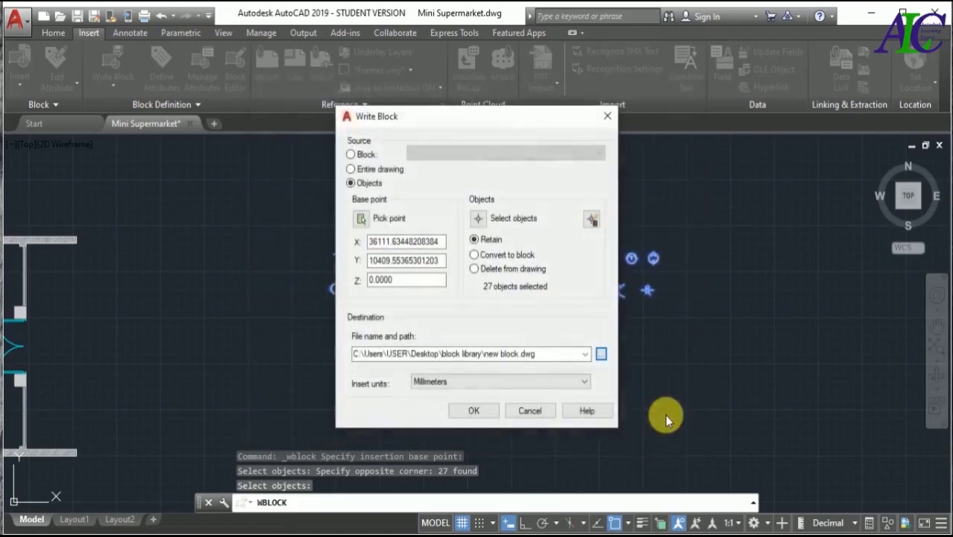
pyautogui.click(477, 411)
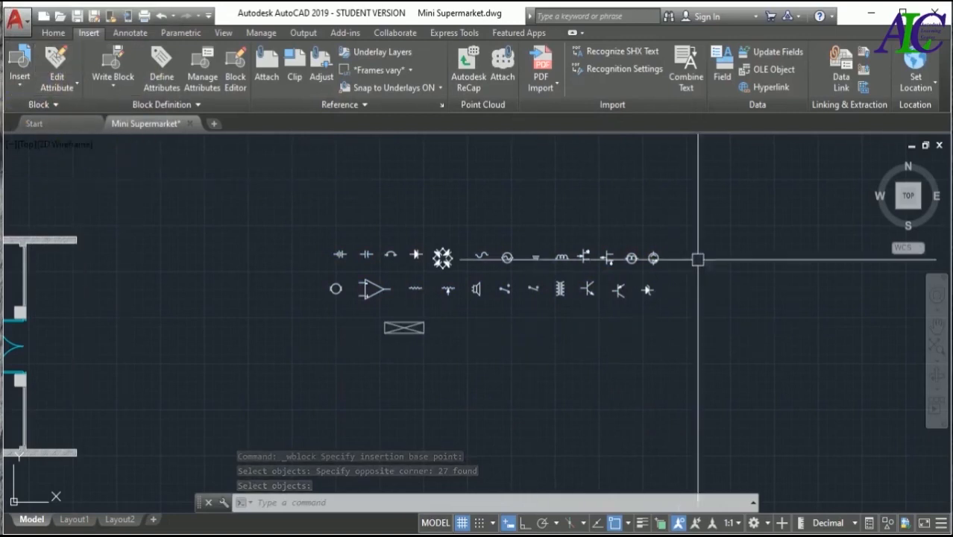
# - Erase both rows of electrical symbols and the crossed rectangle beside the floor plan
pyautogui.hotkey('ctrl', 'z')
pyautogui.hotkey('ctrl', 'z')
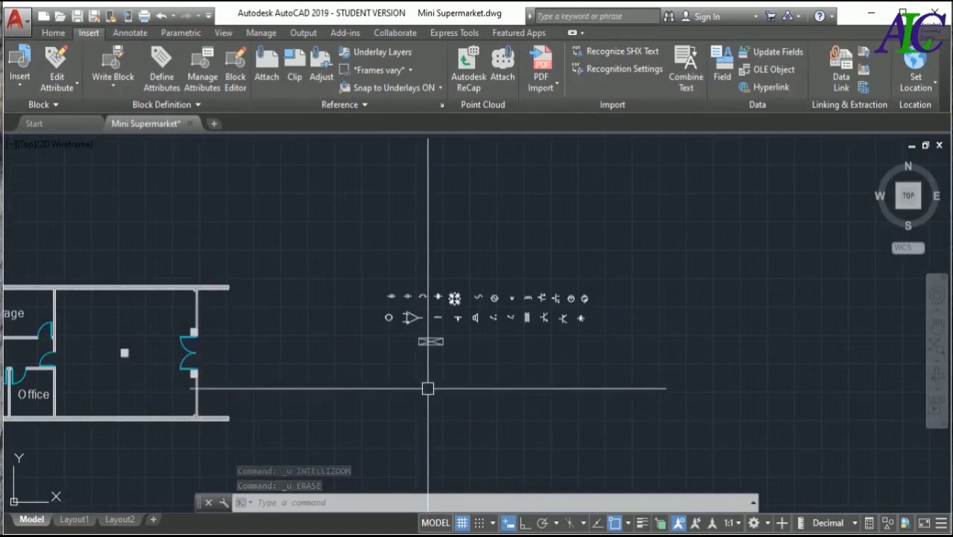
pyautogui.click(622, 249)
pyautogui.click(361, 377)
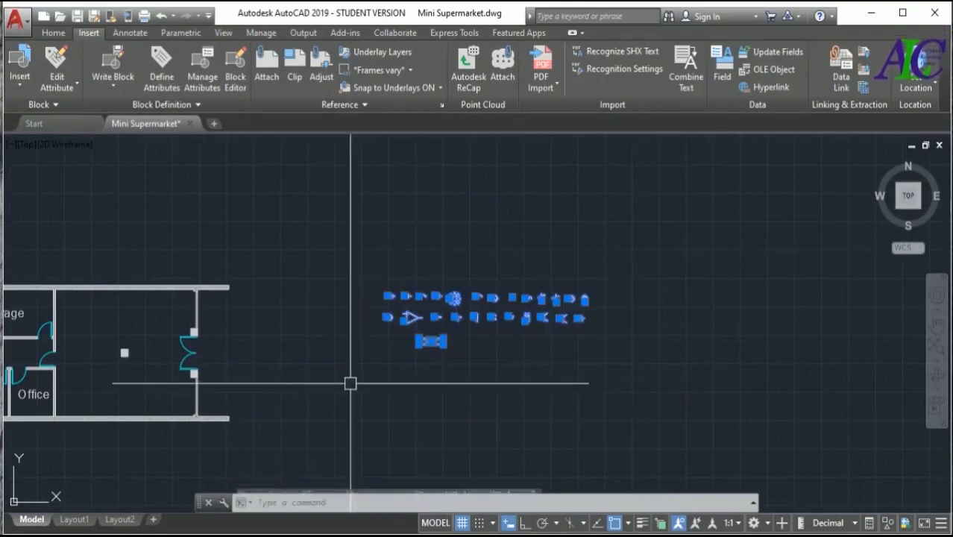
pyautogui.press('Delete')
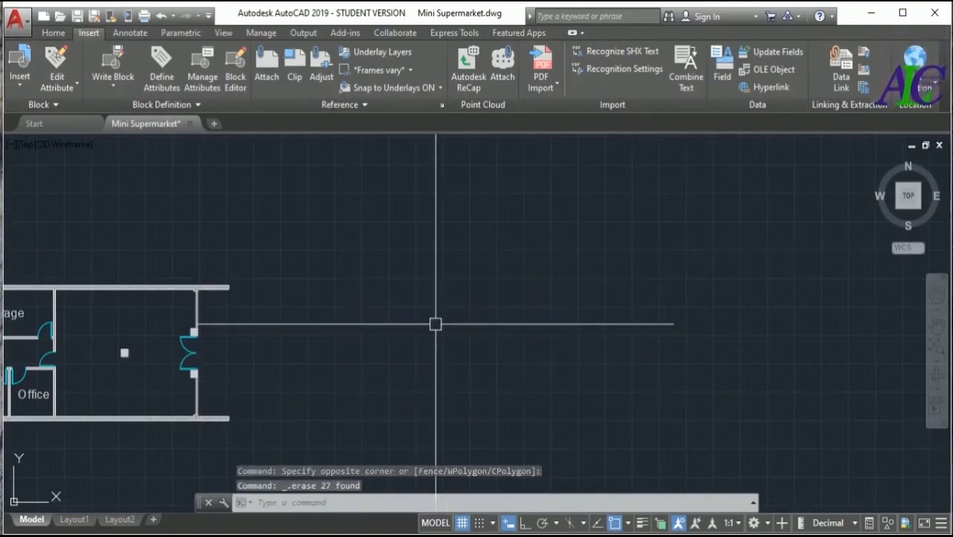
# - Start a block insertion with more options and load new block.dwg from the block library folder
pyautogui.click(57, 33)
pyautogui.click(88, 34)
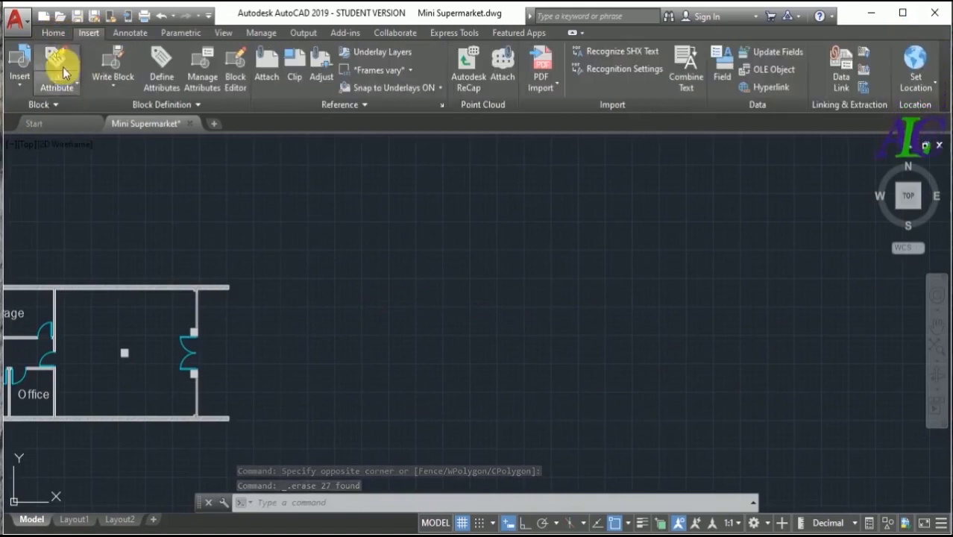
pyautogui.click(22, 85)
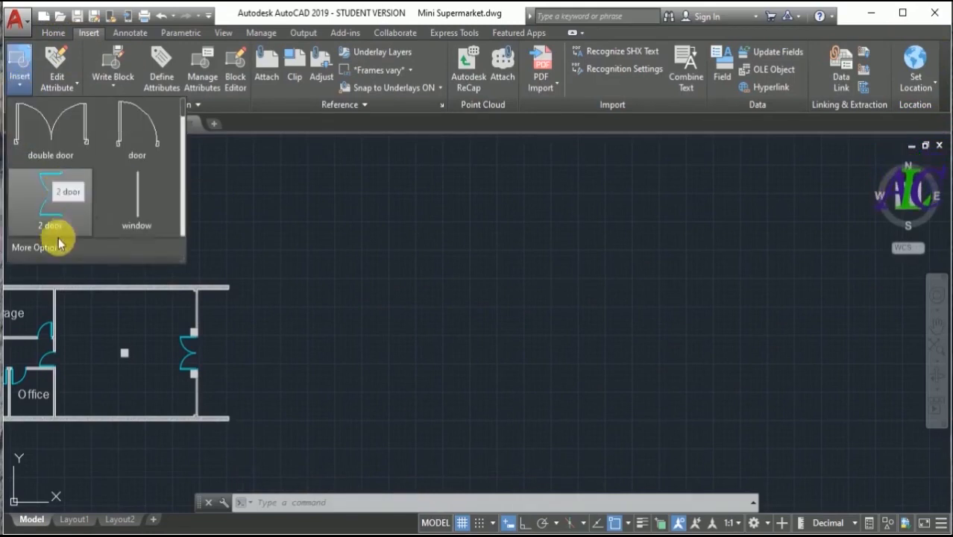
pyautogui.click(31, 252)
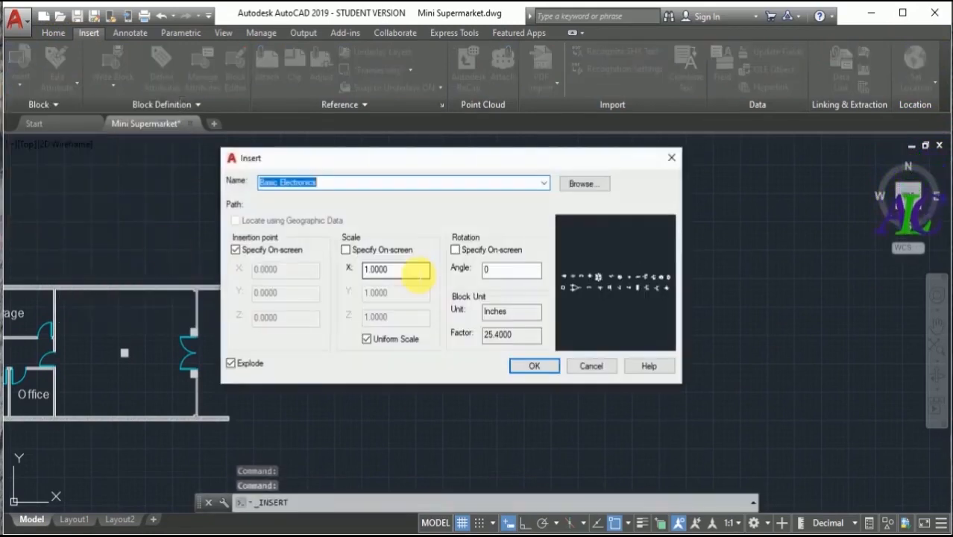
pyautogui.click(583, 186)
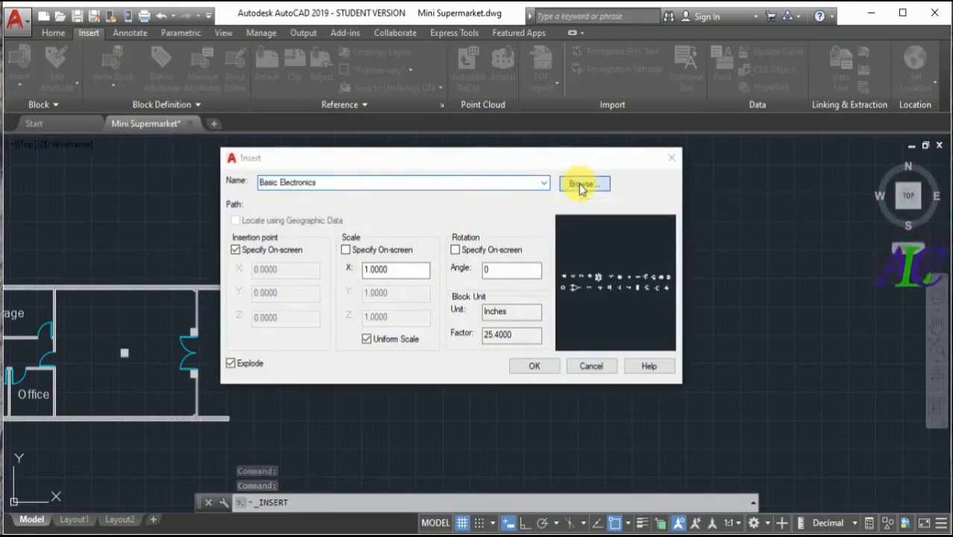
pyautogui.doubleClick(358, 223)
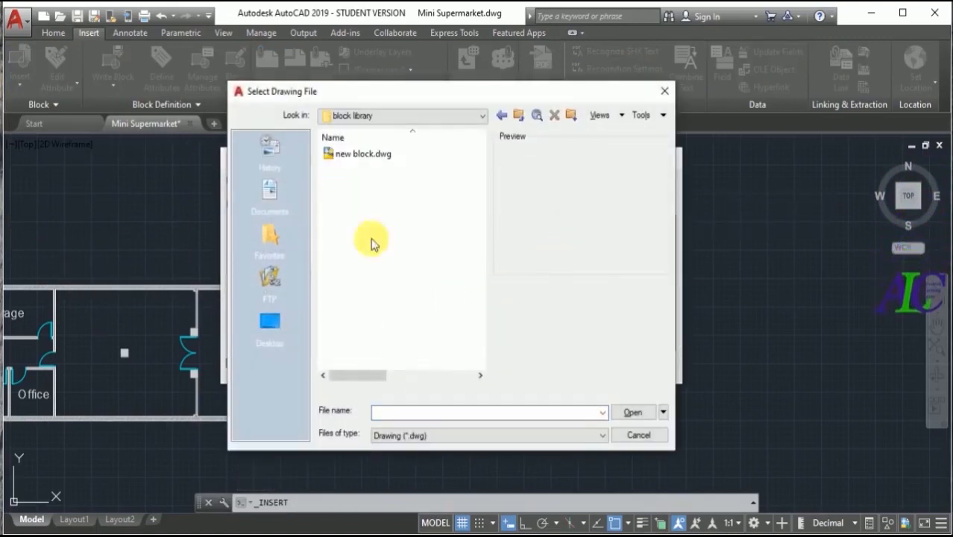
pyautogui.click(352, 155)
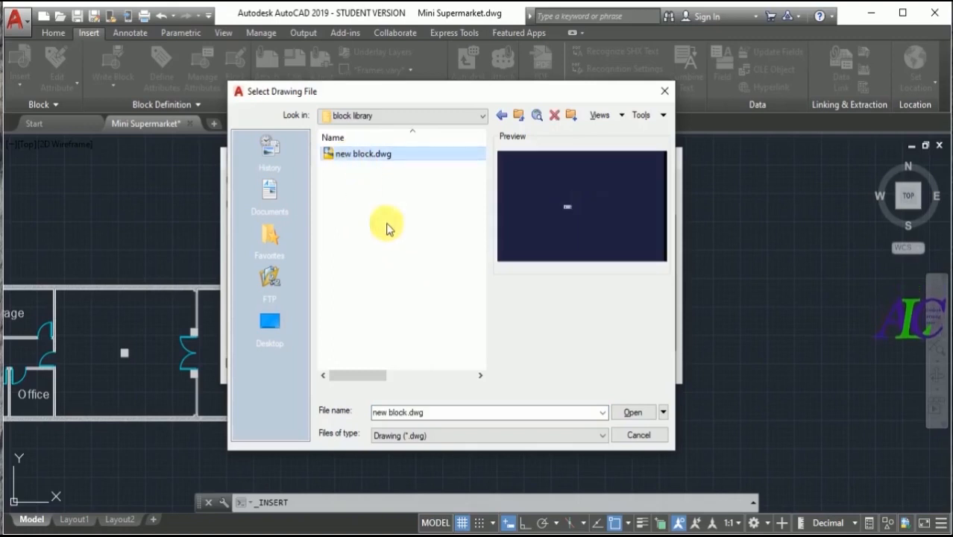
pyautogui.click(634, 413)
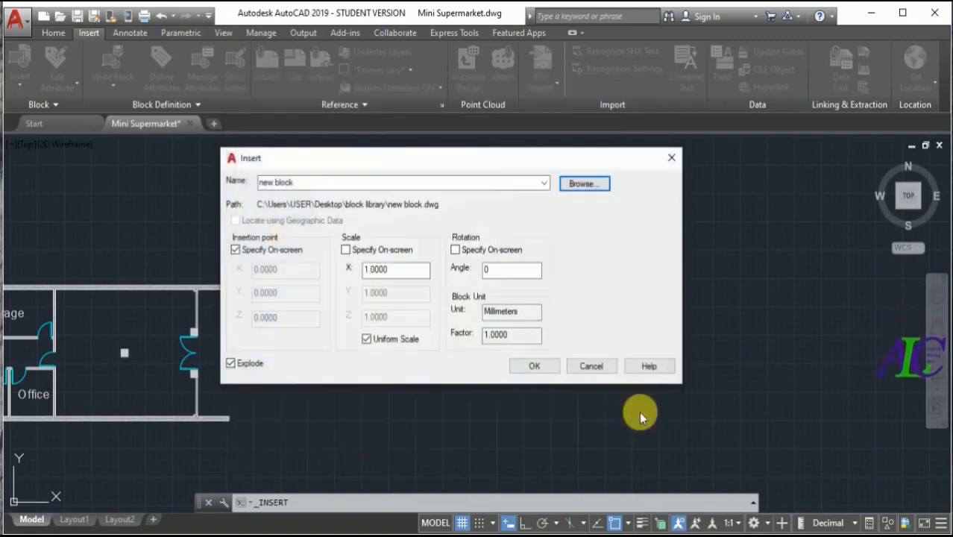
# - Place the new block in the empty area beside the floor plan's double-door side and inspect the inserted symbols
pyautogui.click(551, 370)
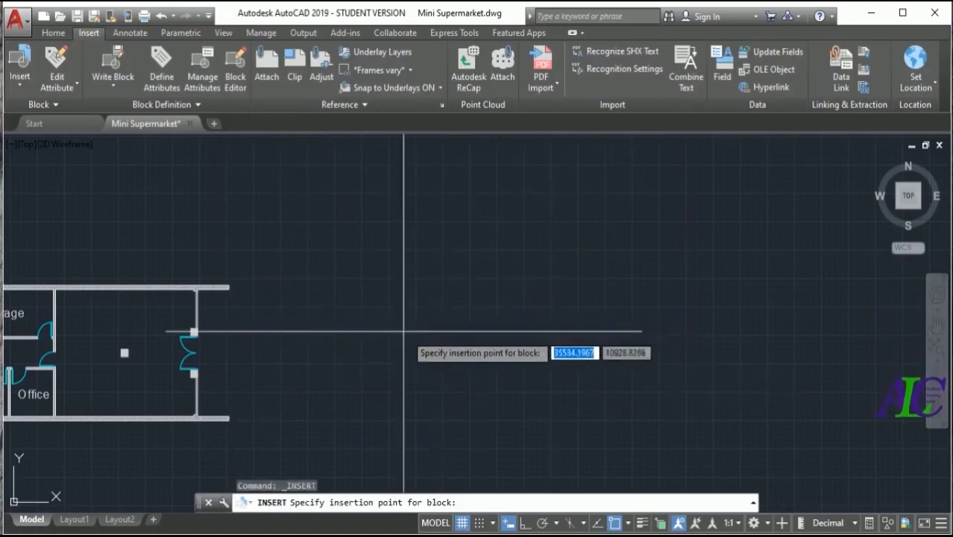
pyautogui.click(415, 296)
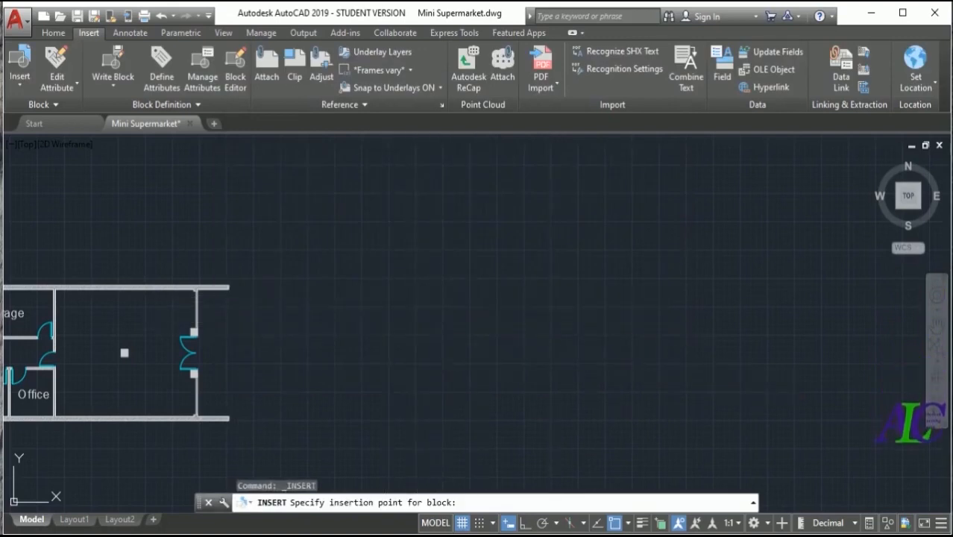
pyautogui.scroll(4, 436, 305)
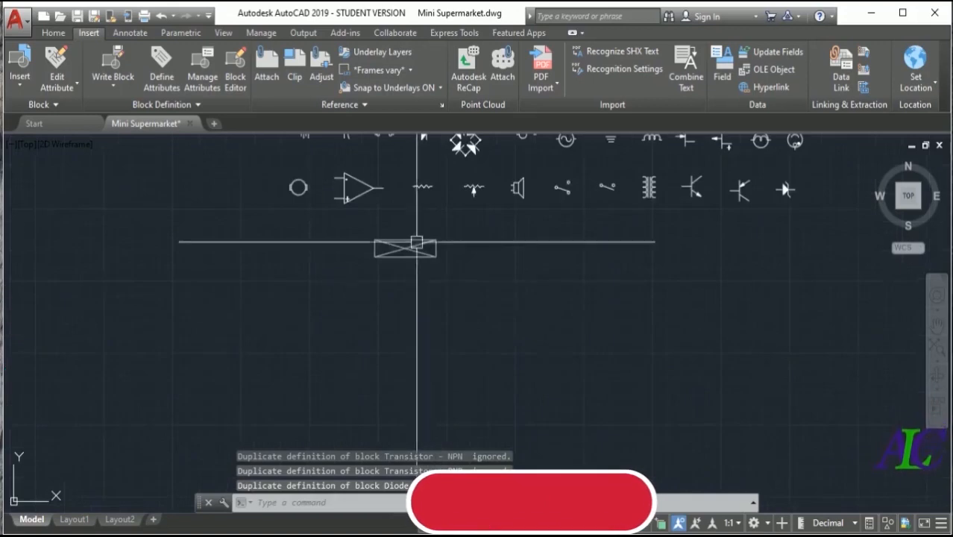
pyautogui.scroll(-4, 418, 313)
pyautogui.scroll(4, 375, 236)
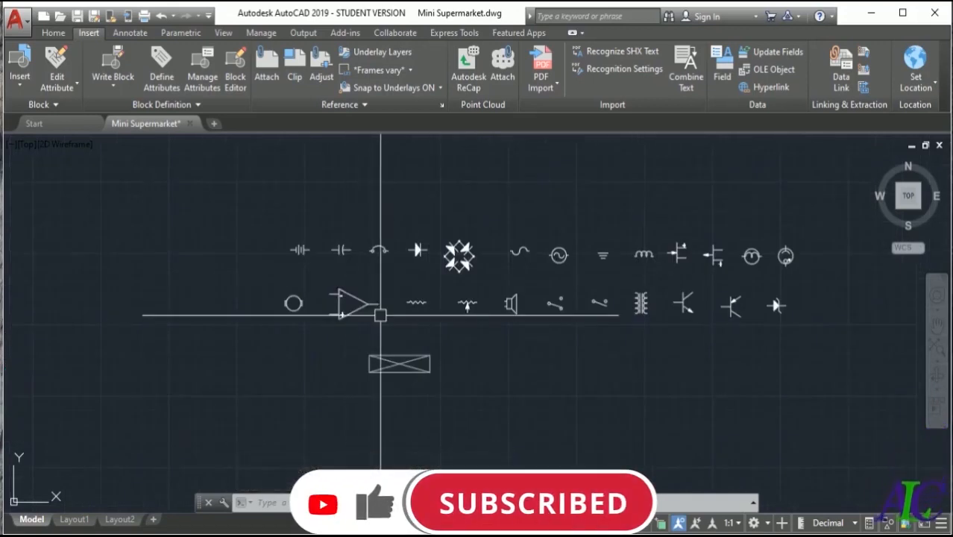
pyautogui.scroll(-4, 476, 276)
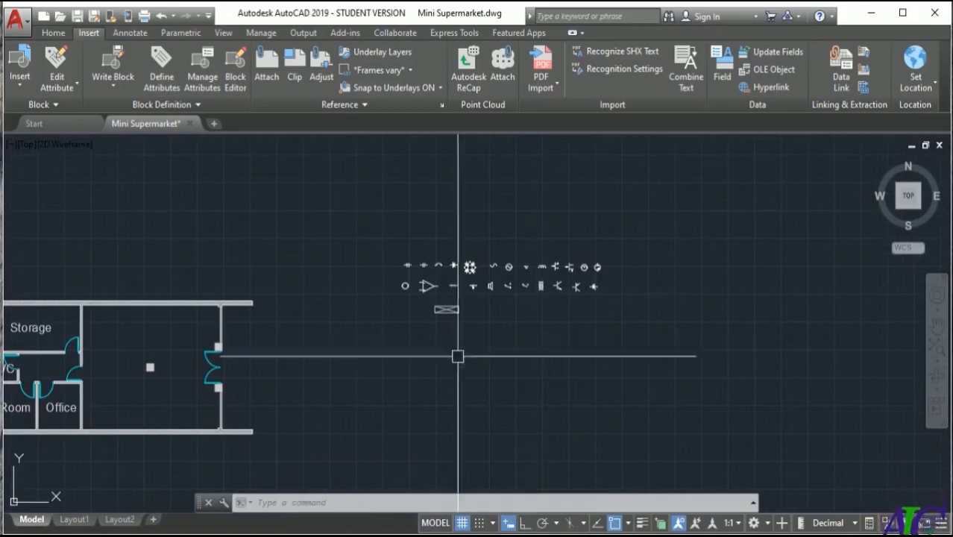